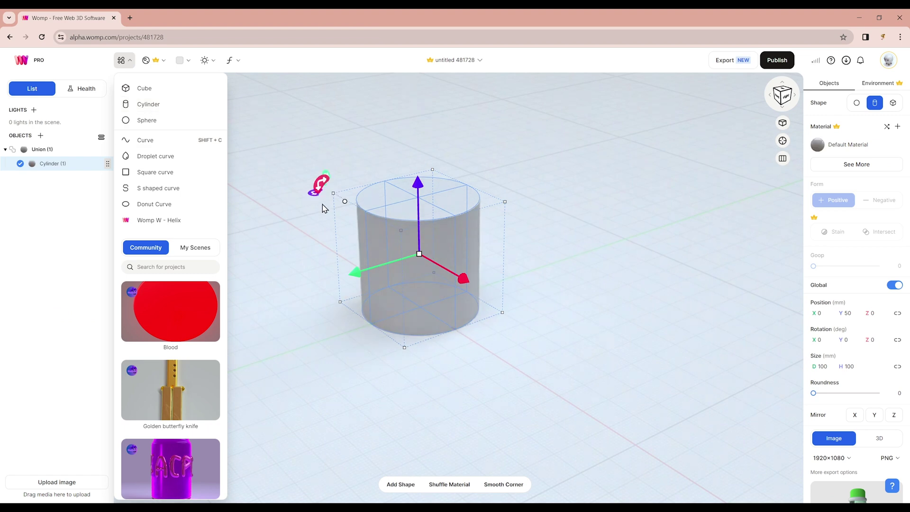
- Rotate the cylinder 90° about X and raise it to about Y 92 mm
right_drag(557, 245, 517, 219)
drag(508, 219, 366, 231)
drag(425, 211, 431, 163)
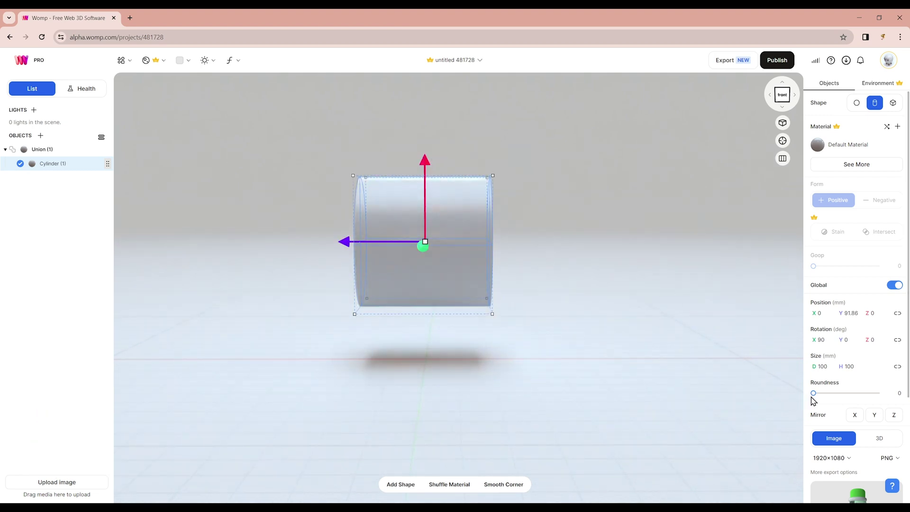
- Set the cylinder's roundness to 100 and its height to 120 mm to form the head
drag(813, 392, 897, 397)
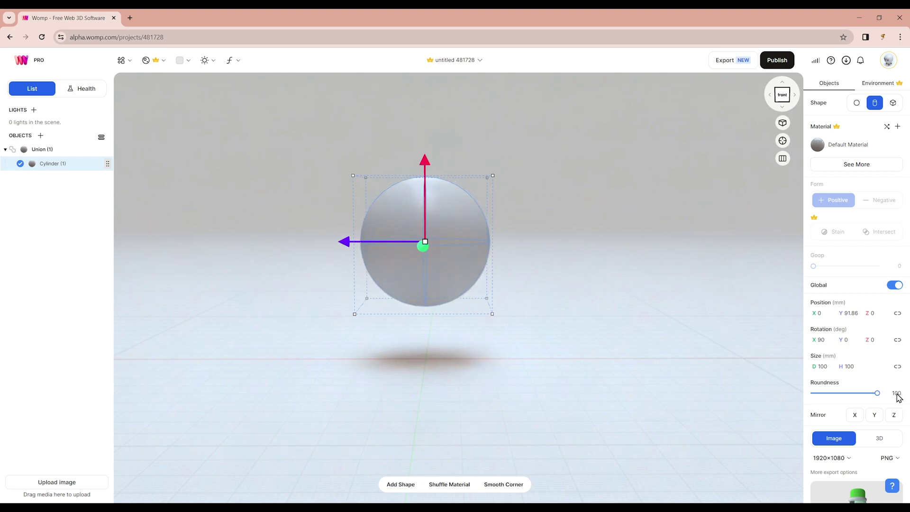
drag(844, 367, 3, 370)
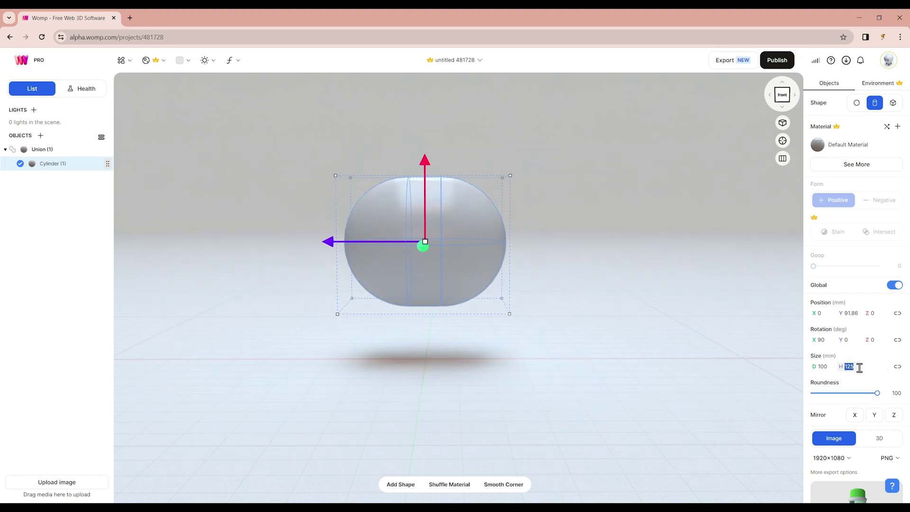
click(615, 217)
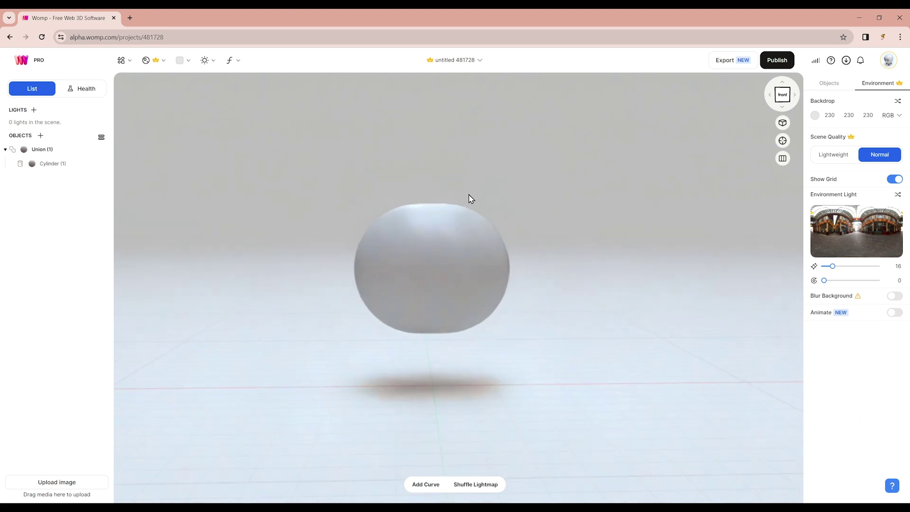
- Add a curve to the scene and delete its second point, keeping only the first
scroll(506, 199, up, 5)
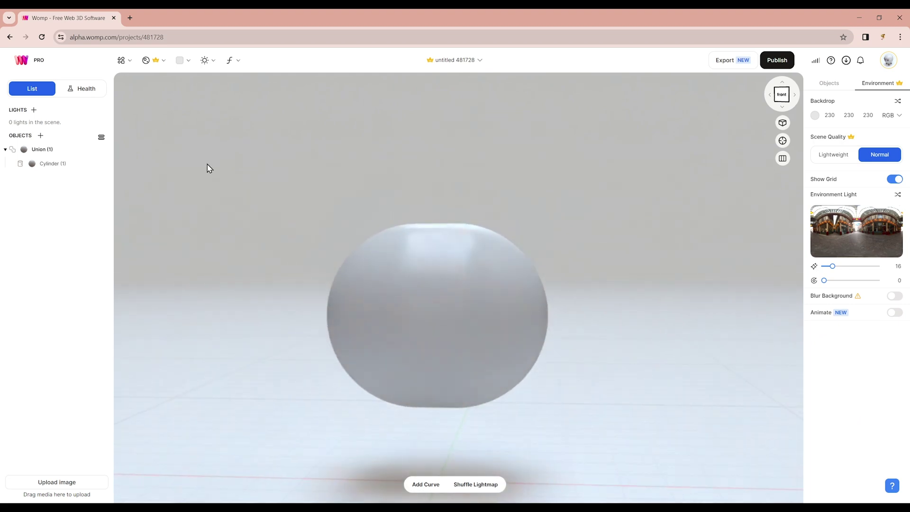
click(40, 135)
click(146, 141)
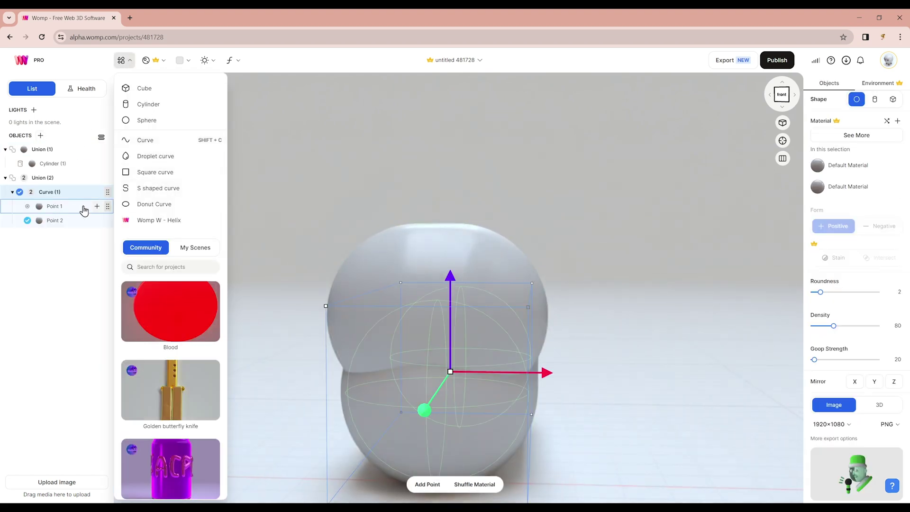
drag(508, 255, 416, 275)
click(75, 221)
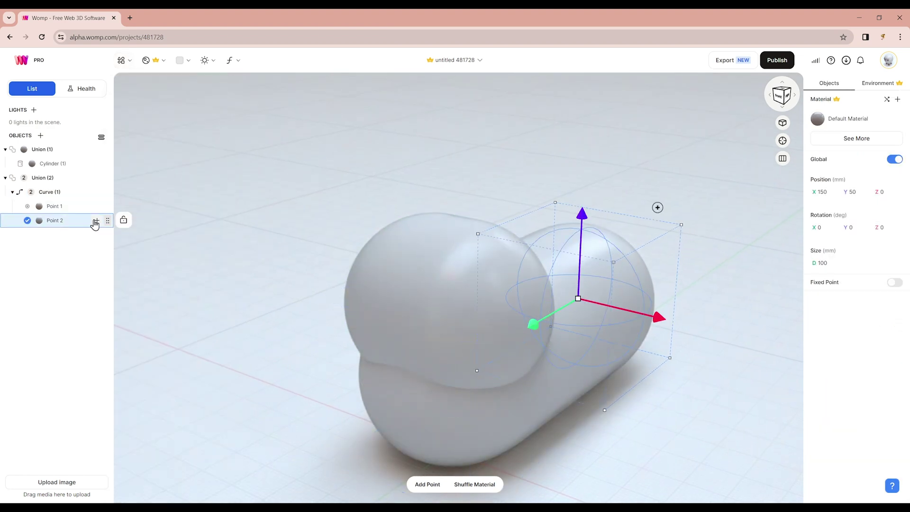
key(Delete)
- Mirror the curve across Z and place its point above the head at about Y 136 mm, Z 35 mm
click(89, 197)
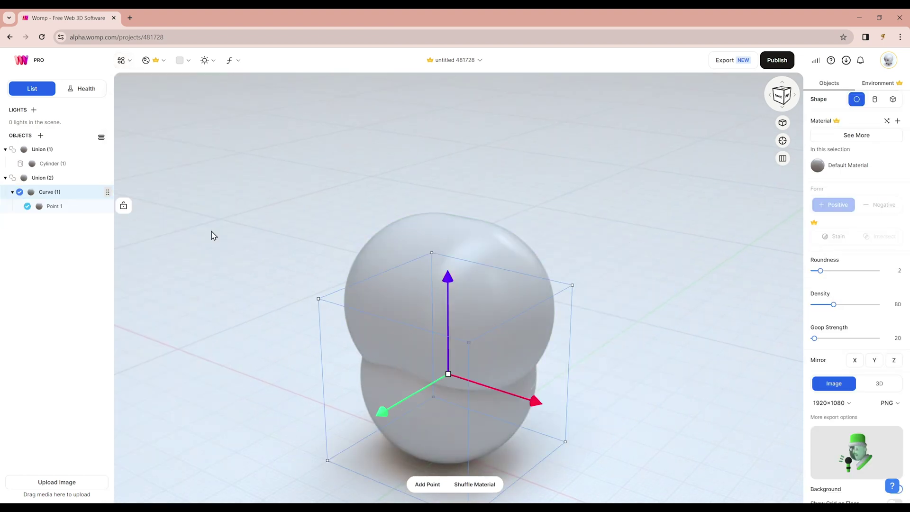
click(892, 361)
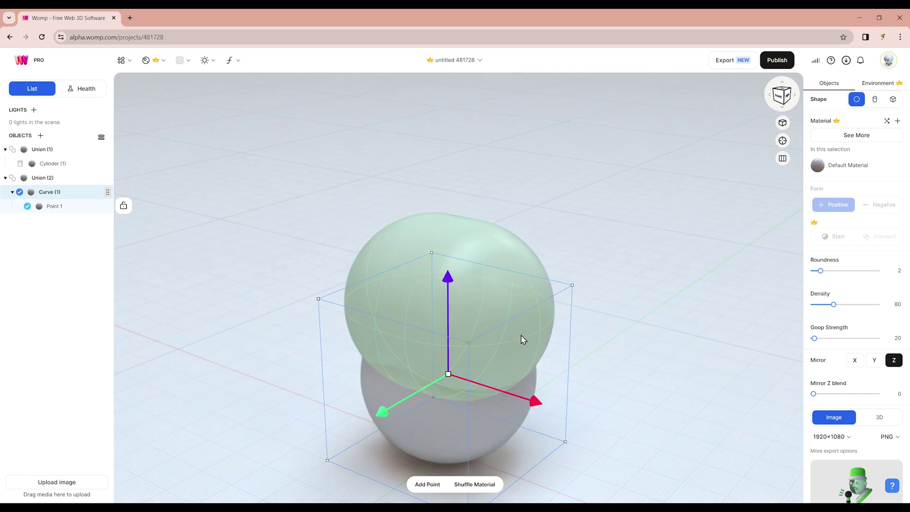
drag(447, 278, 466, 116)
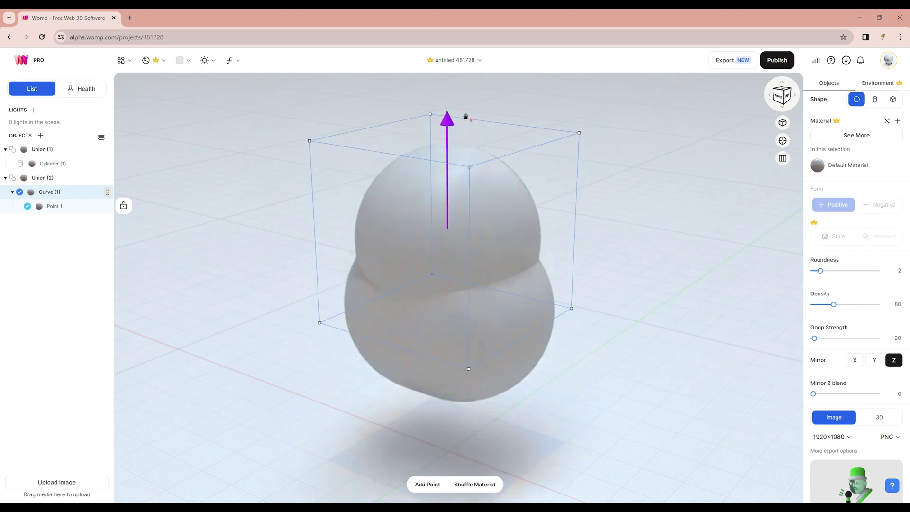
click(408, 217)
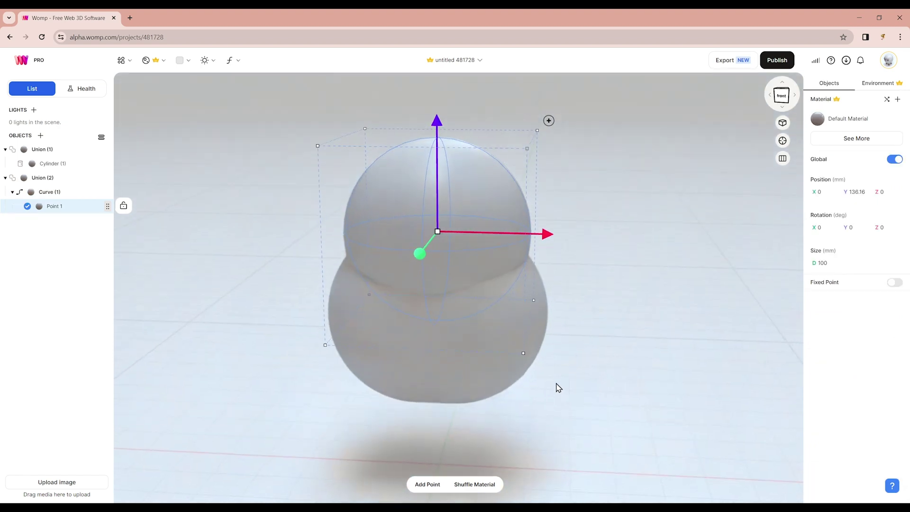
drag(545, 234, 479, 233)
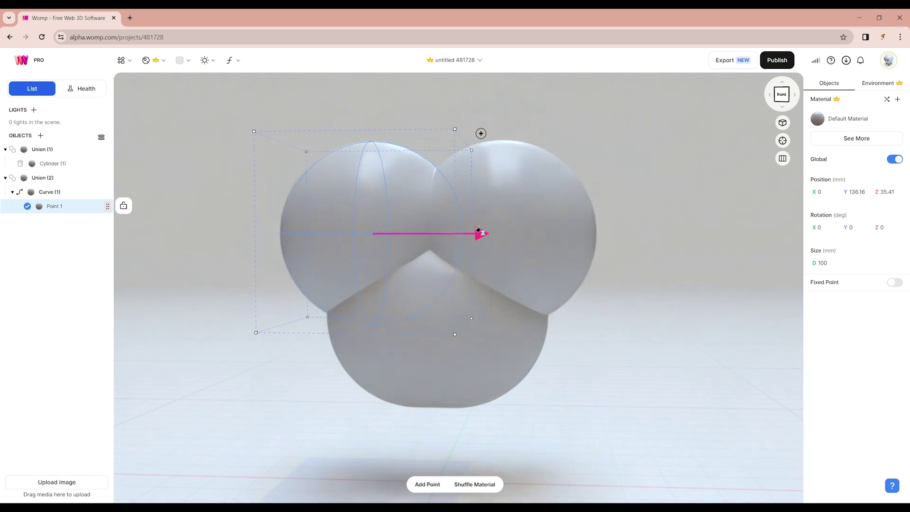
- Set the curve point's diameter to 35 mm and move it inward to about Y 137 mm, Z 24 mm
click(829, 264)
text(30)
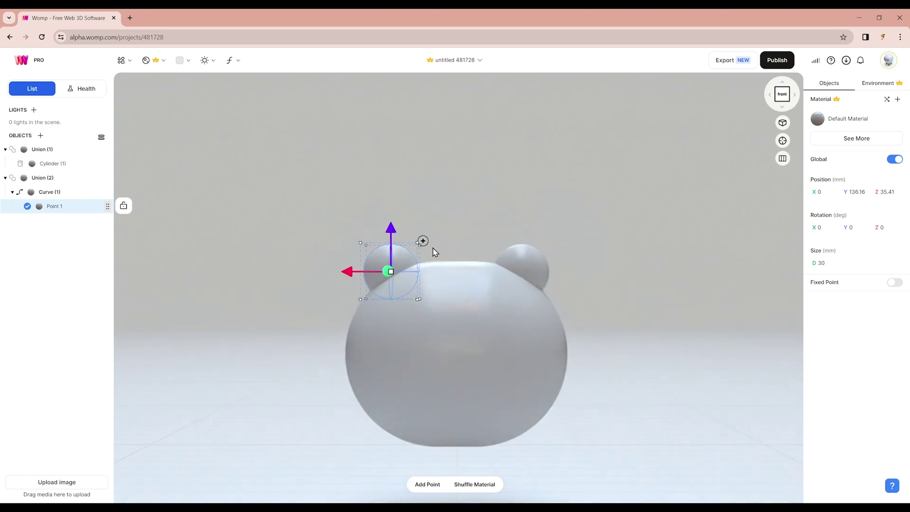
drag(371, 253, 392, 252)
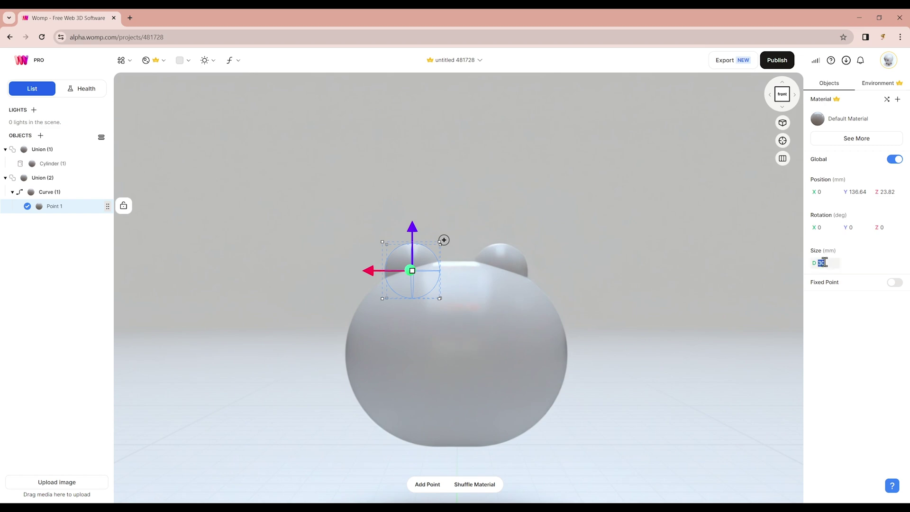
text(35)
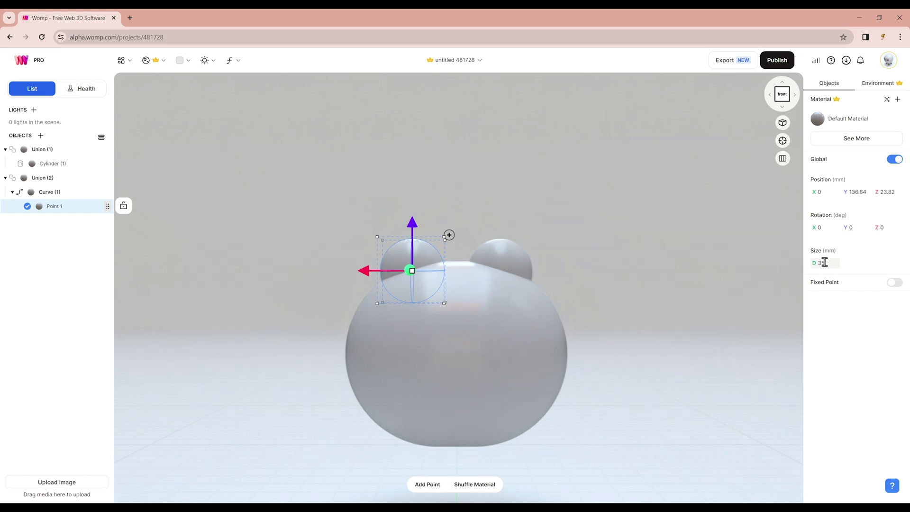
- Duplicate the ear point twice upward and outward to form long ears, and set both copies' diameter to 40 mm
key(ctrl+d)
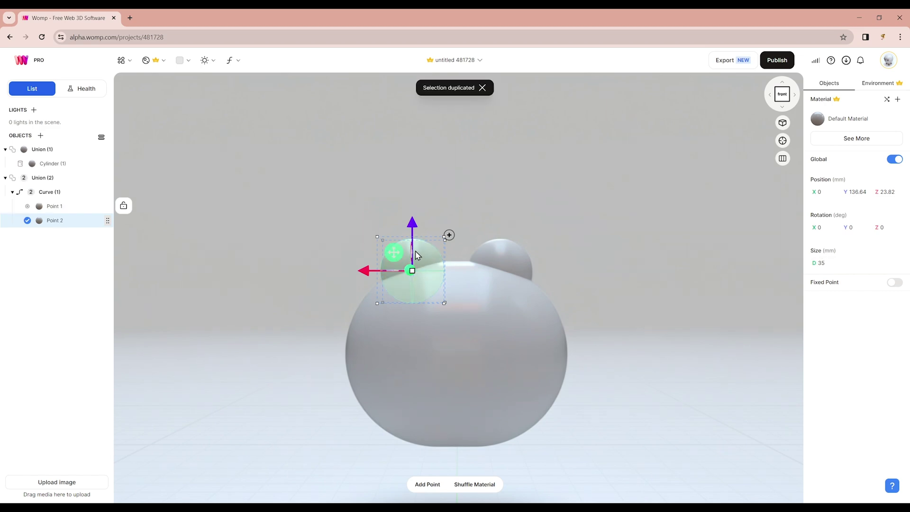
drag(397, 252, 359, 146)
key(ctrl+d)
click(398, 205)
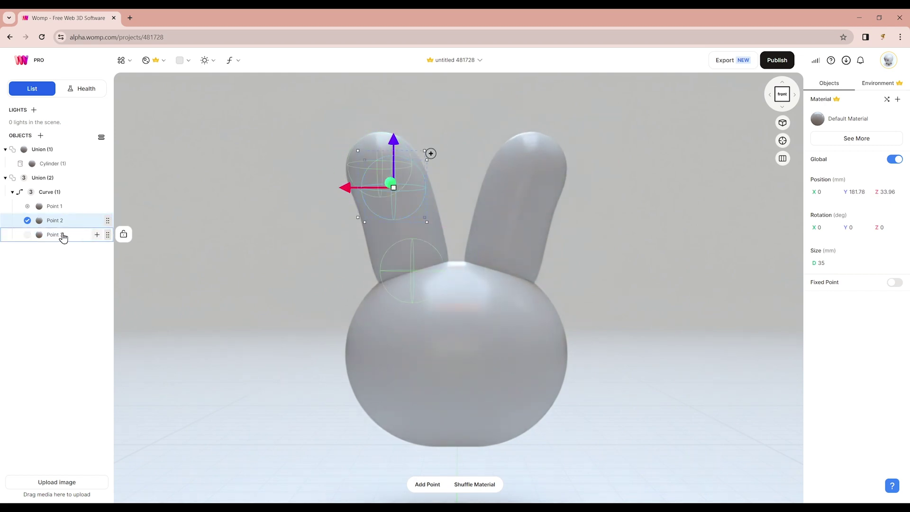
shift+click(55, 234)
text(40)
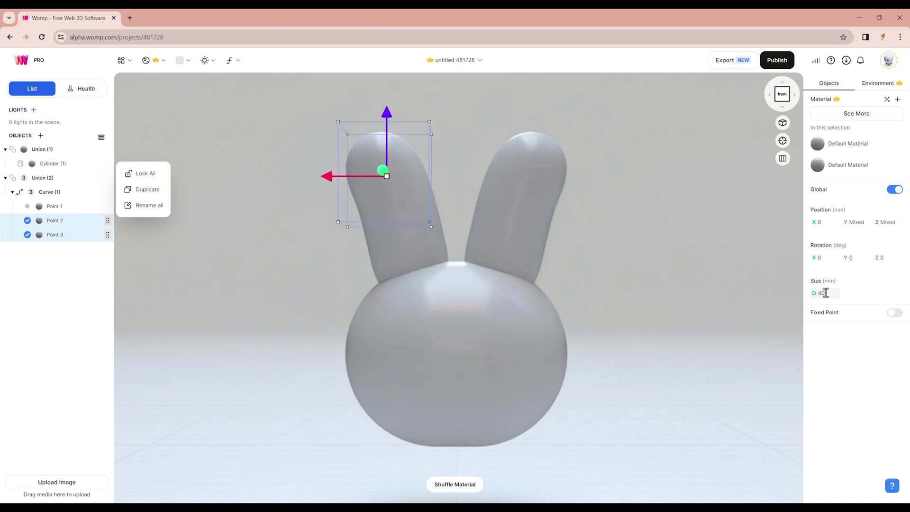
- Reposition the ear points to about Y 130, Z 22 mm at the base, Y 177, Z 33 mm midway and Y 192, Z 41 mm at the tip
click(55, 206)
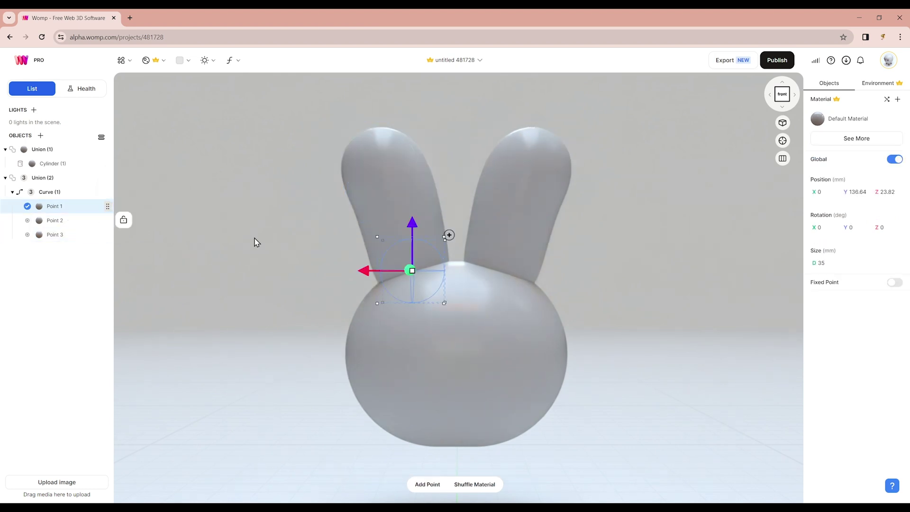
drag(395, 257, 396, 264)
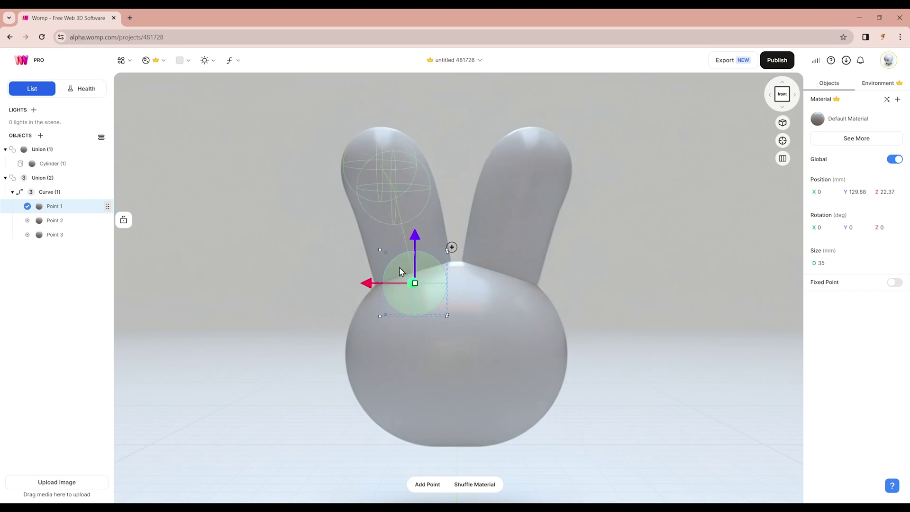
click(377, 175)
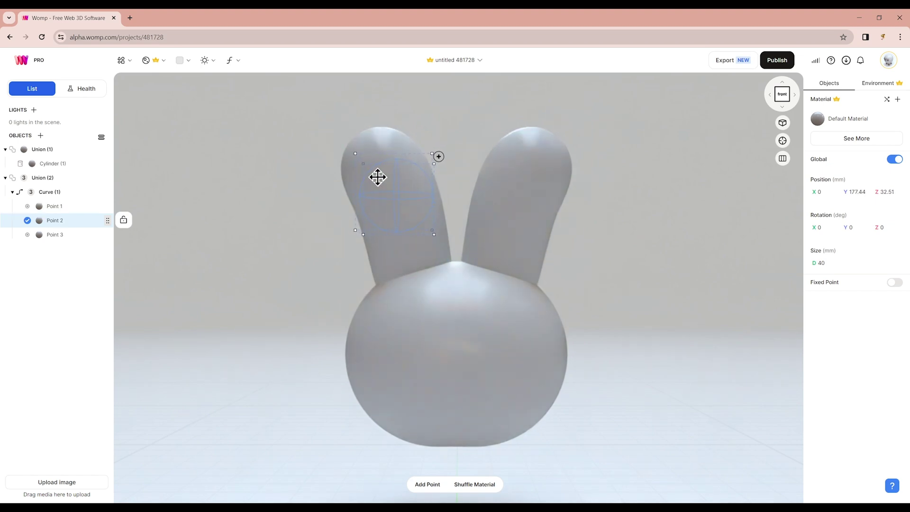
click(365, 148)
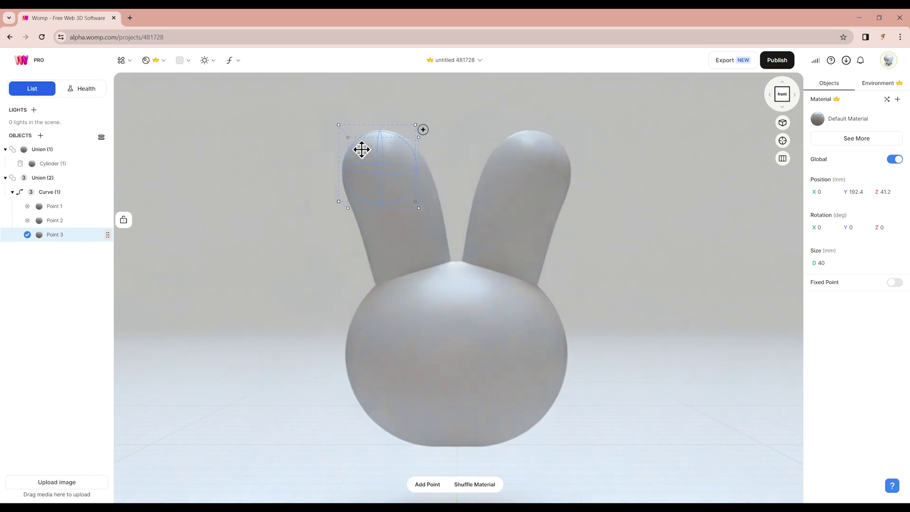
- Move the head cylinder into the same union as the ear curve and set its goop to 15
click(12, 191)
drag(48, 165, 55, 195)
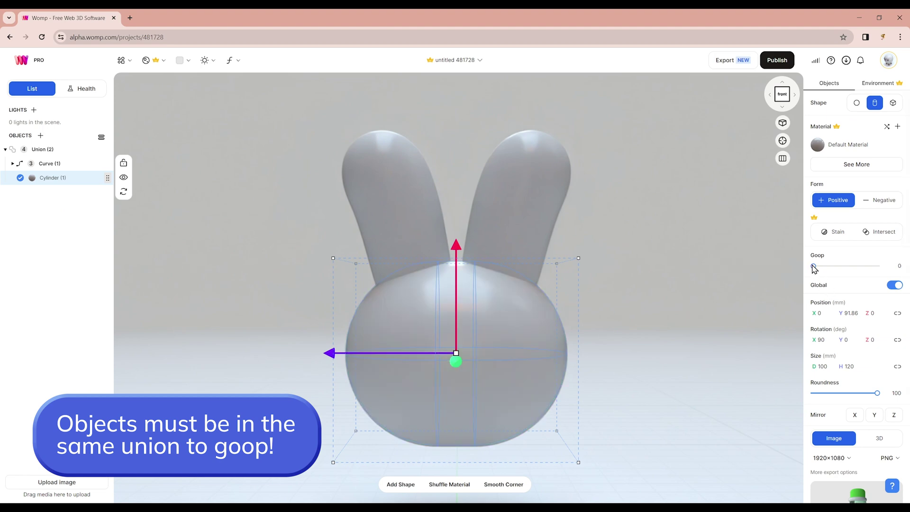
drag(813, 265, 816, 266)
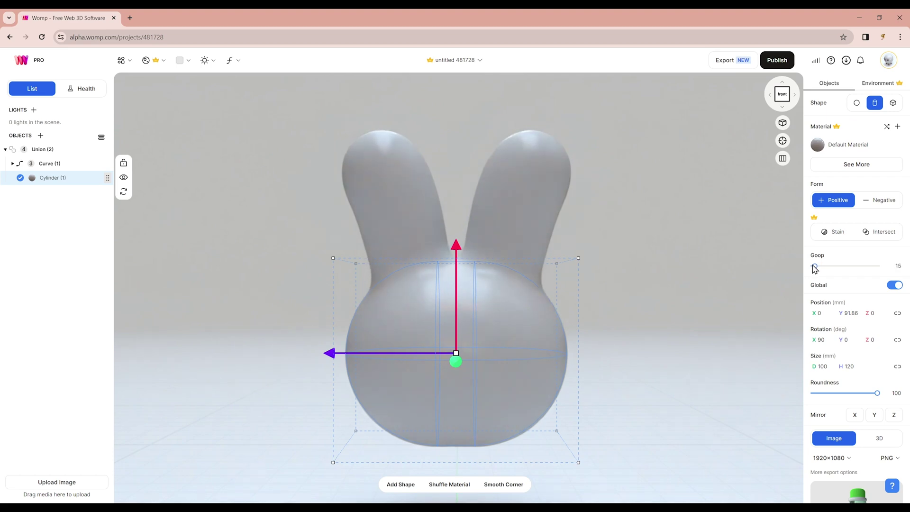
click(651, 315)
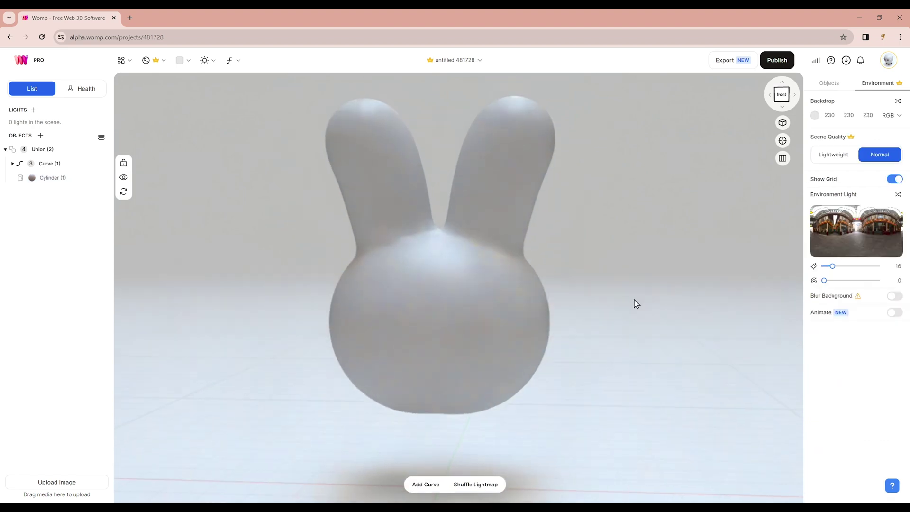
- Add a cylinder for the eyes, mirrored across Z, in front of the head at about X -45 mm, Z 48 mm
click(41, 136)
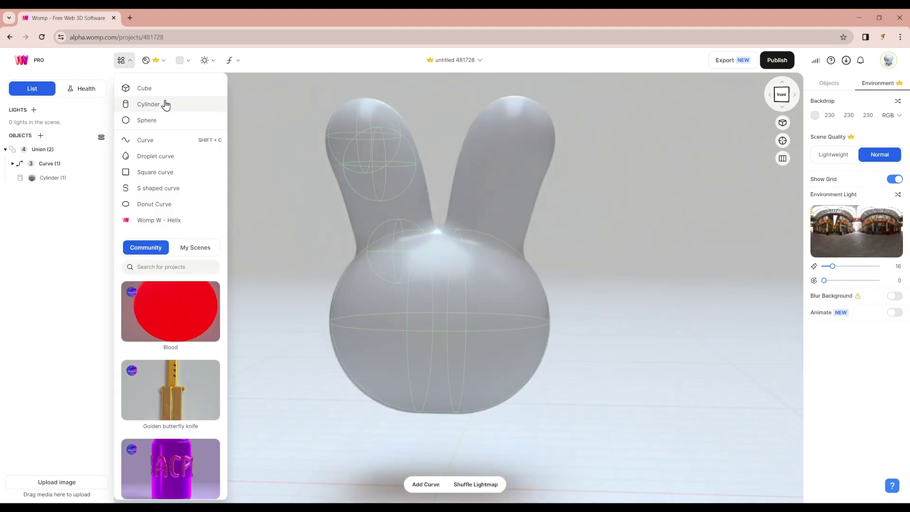
click(161, 104)
scroll(550, 284, up, 5)
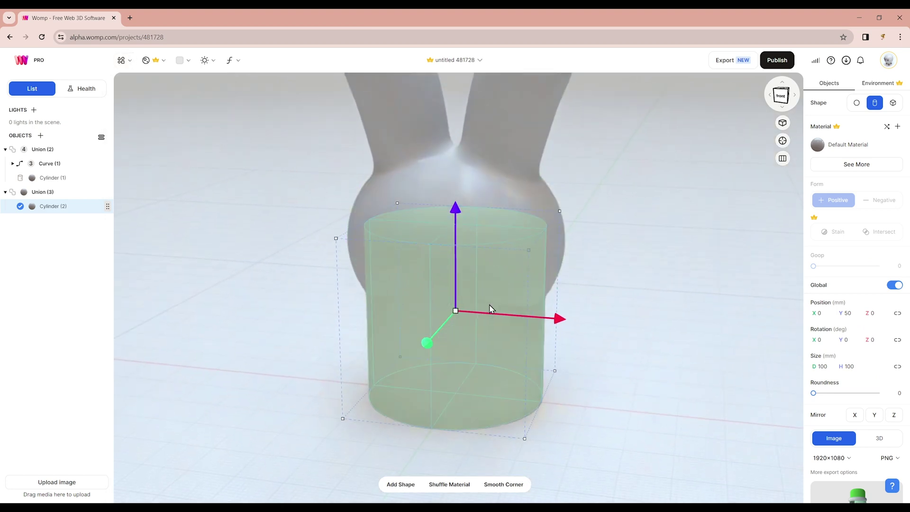
drag(423, 340, 408, 363)
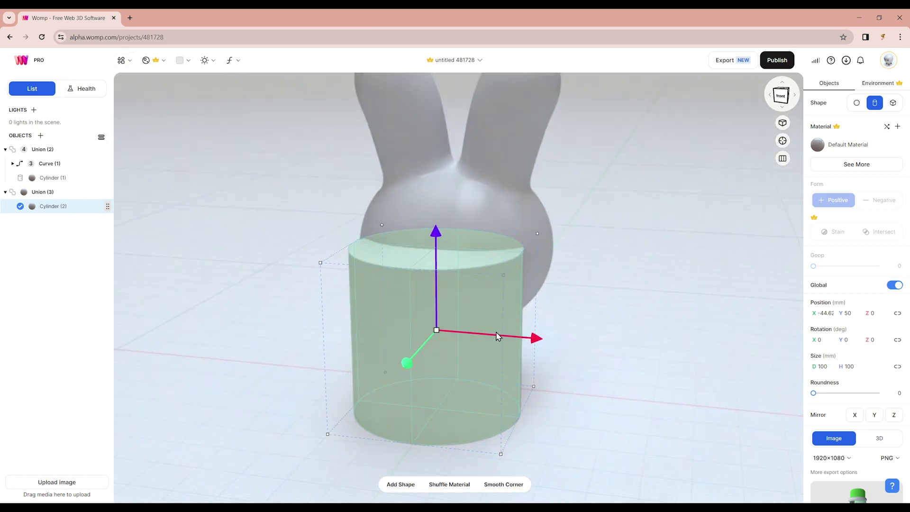
click(892, 415)
drag(536, 338, 457, 330)
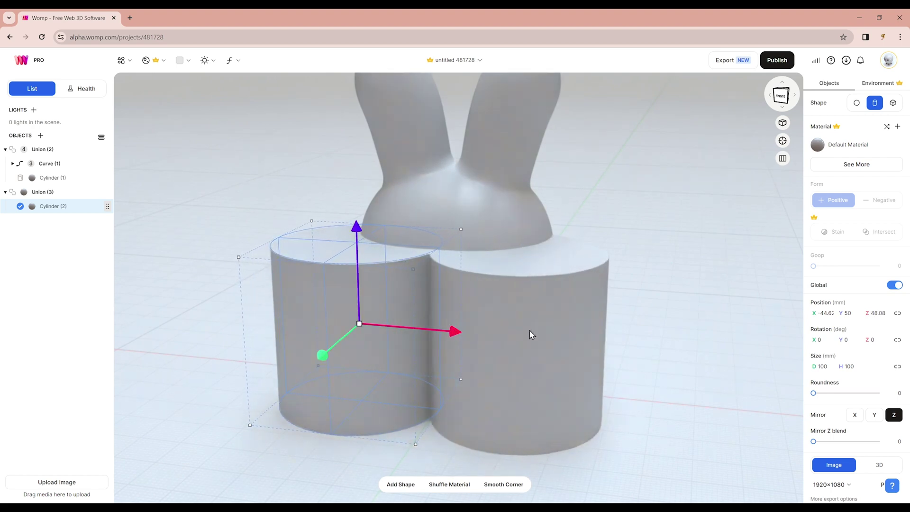
- Set the eye cylinder's diameter and height to 30 mm each
double_click(820, 367)
text(30)
key(Tab)
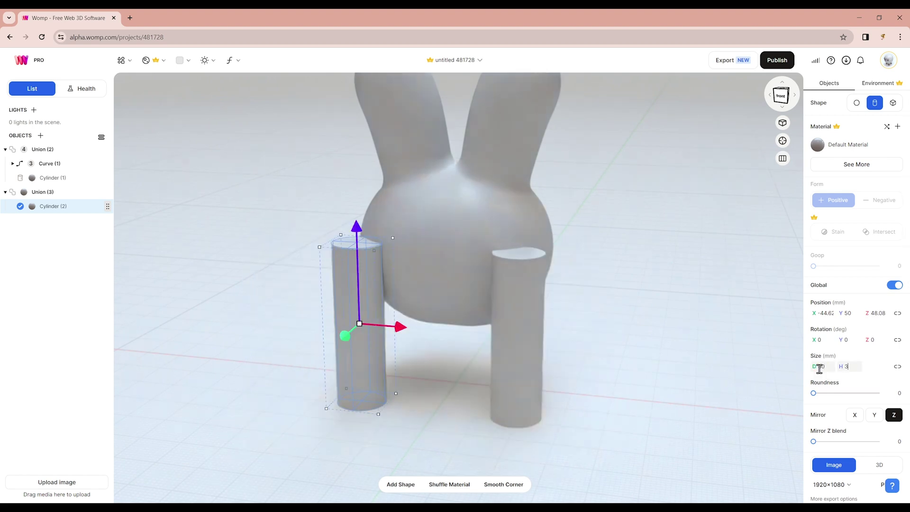
text(30)
key(Return)
- Position the eye cylinder on the face at about Y 92 mm, Z 27 mm and set its roundness to 100
drag(397, 327, 415, 326)
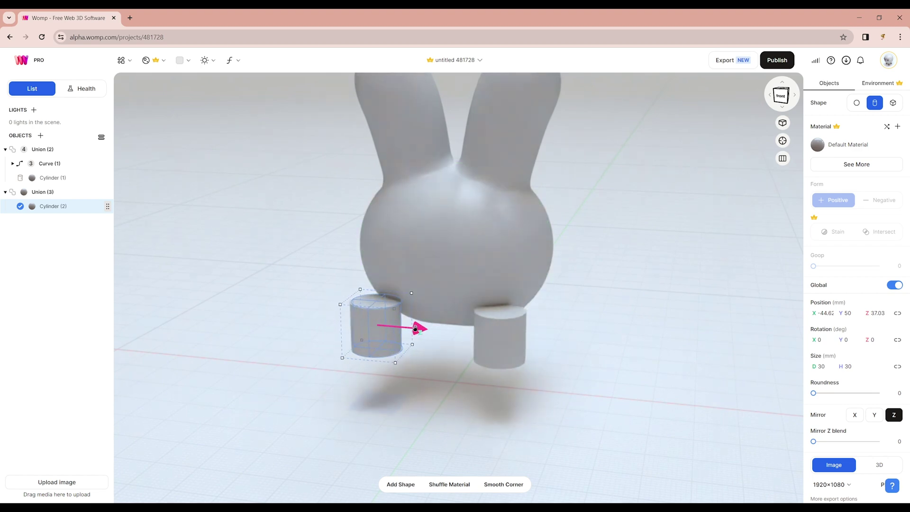
drag(378, 281, 378, 212)
drag(412, 263, 431, 259)
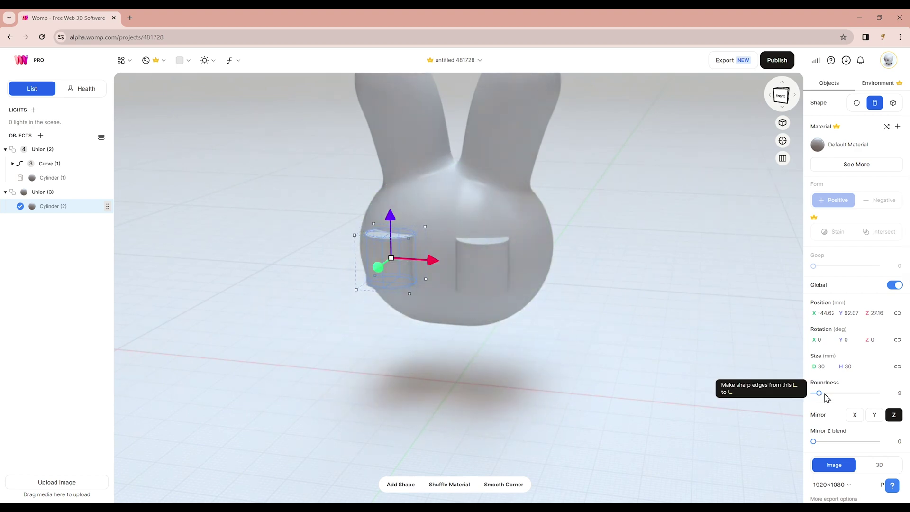
drag(814, 393, 882, 393)
- Set the eye cylinder's diameter to 20 mm
right_drag(707, 287, 652, 274)
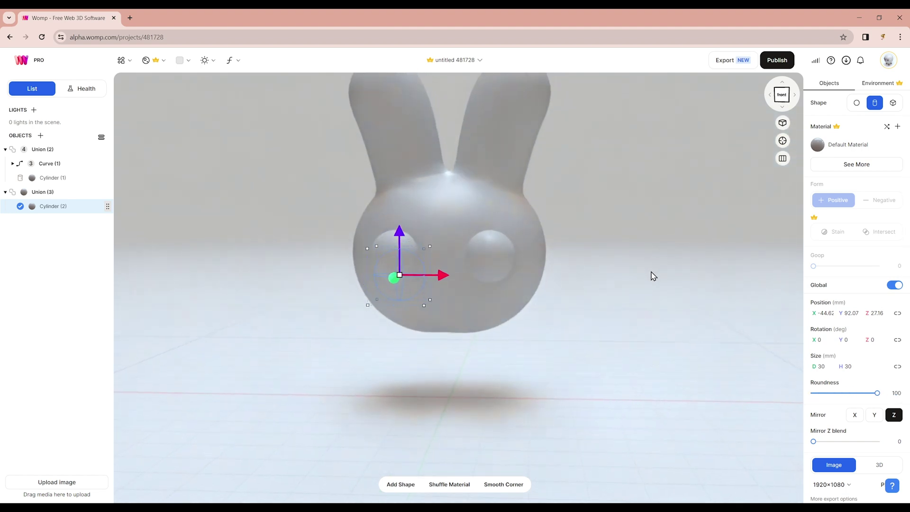
middle_drag(638, 237, 646, 272)
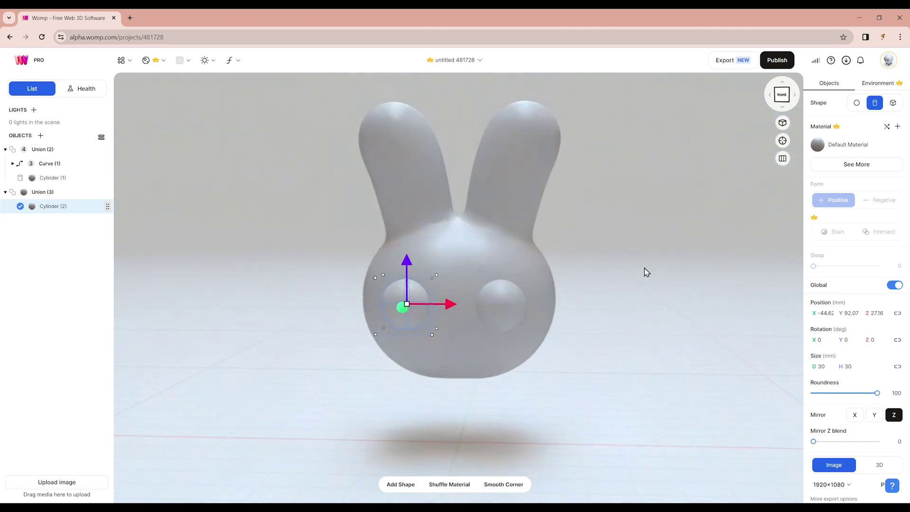
click(826, 367)
text(20)
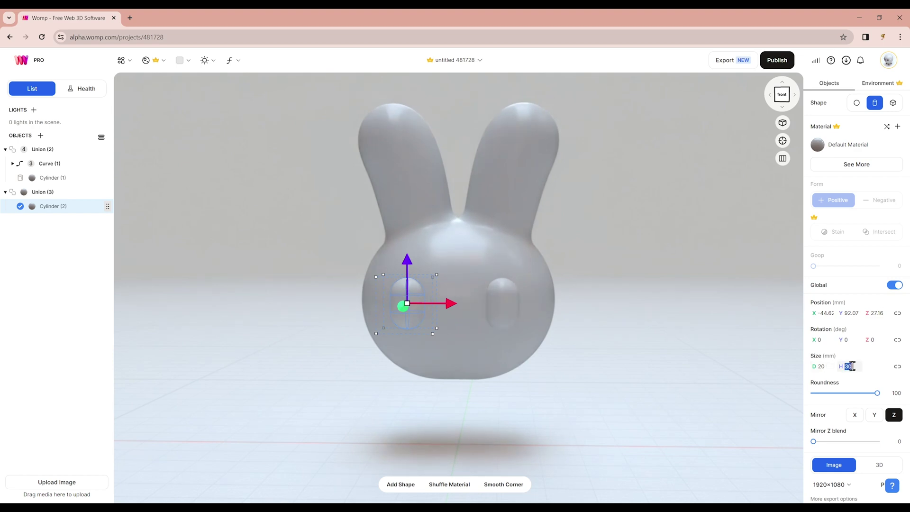
- Scale the eye cylinder to about 14.6 mm diameter and 19 mm height, seated in the face near X -43, Y 89, Z 24.5 mm
drag(376, 276, 384, 282)
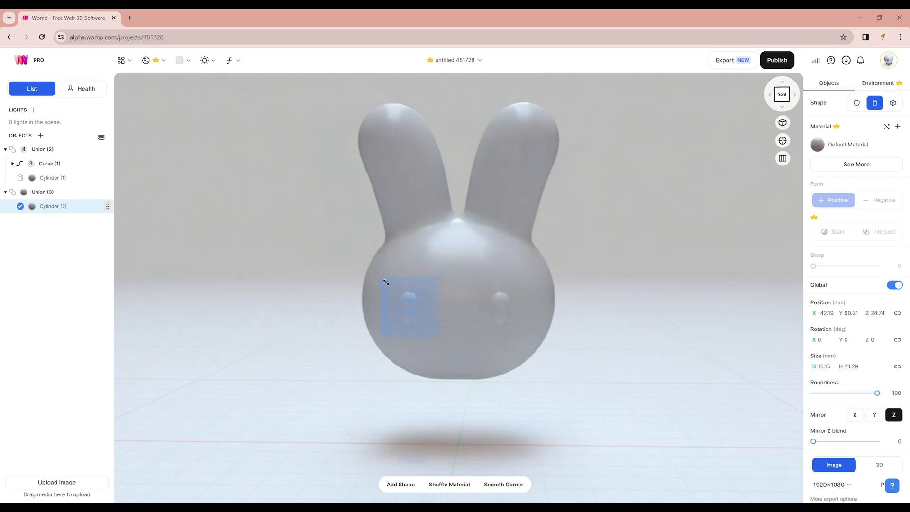
right_drag(550, 290, 535, 327)
drag(401, 325, 400, 326)
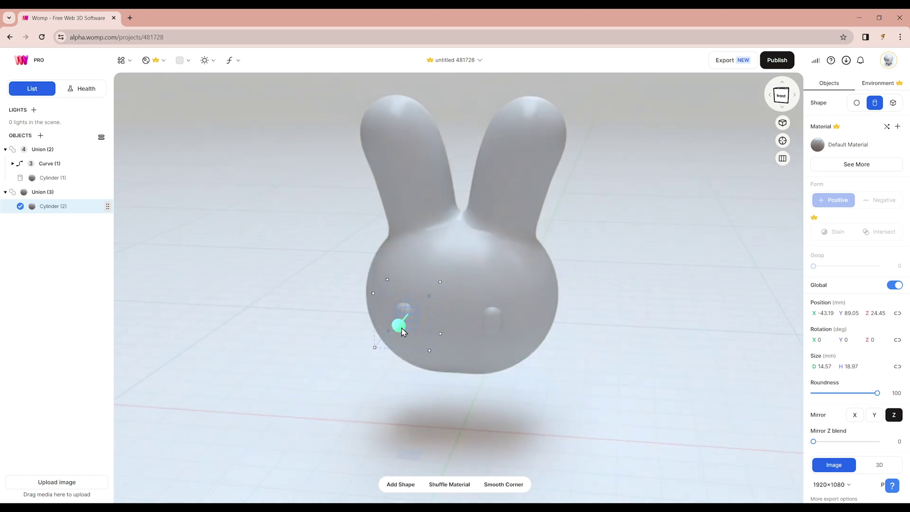
click(595, 300)
right_drag(595, 301, 624, 233)
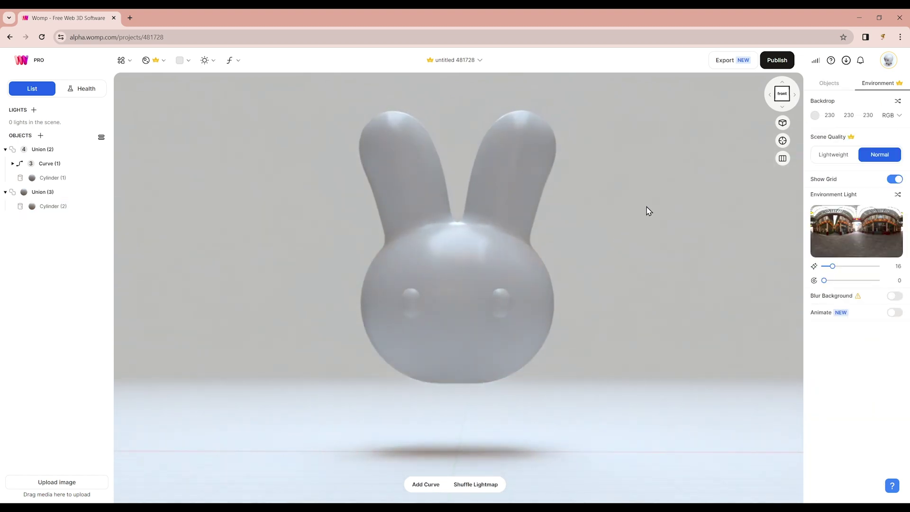
click(781, 98)
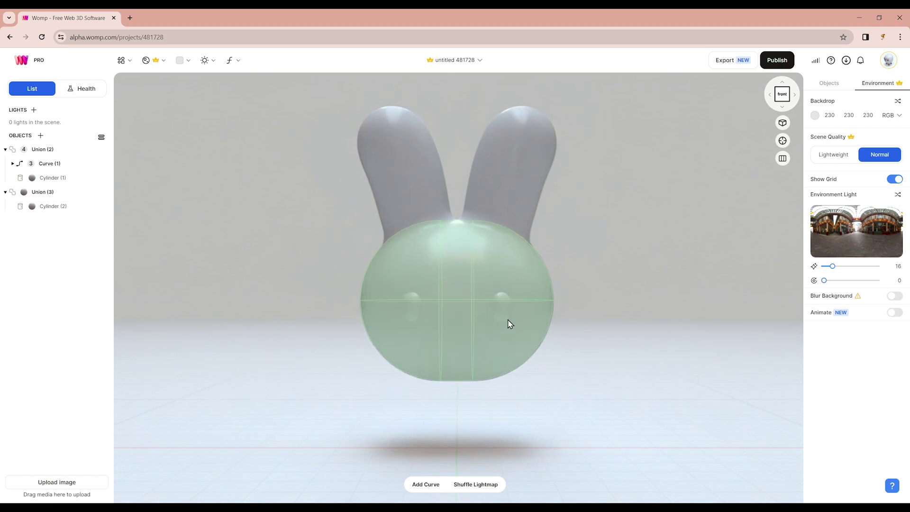
- Rename the eye cylinder's union "eyes" and the union with the head and ears "bun head"
double_click(43, 192)
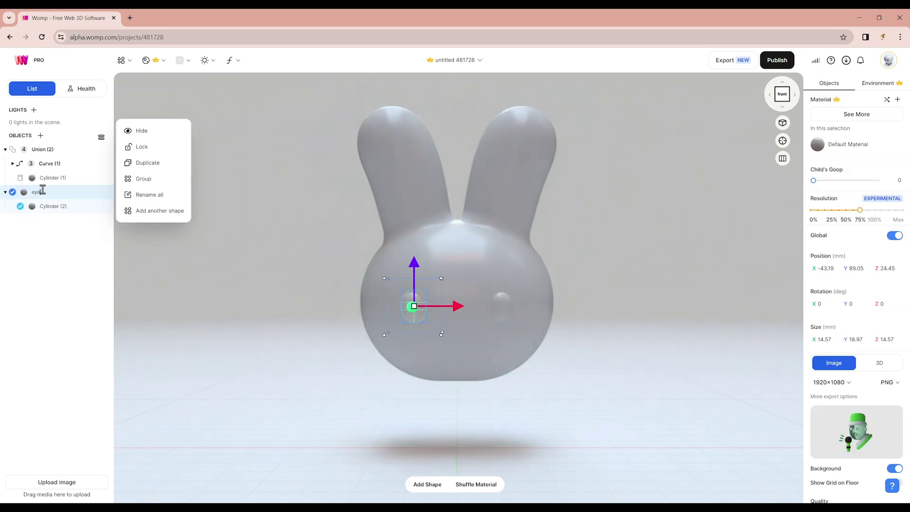
double_click(51, 150)
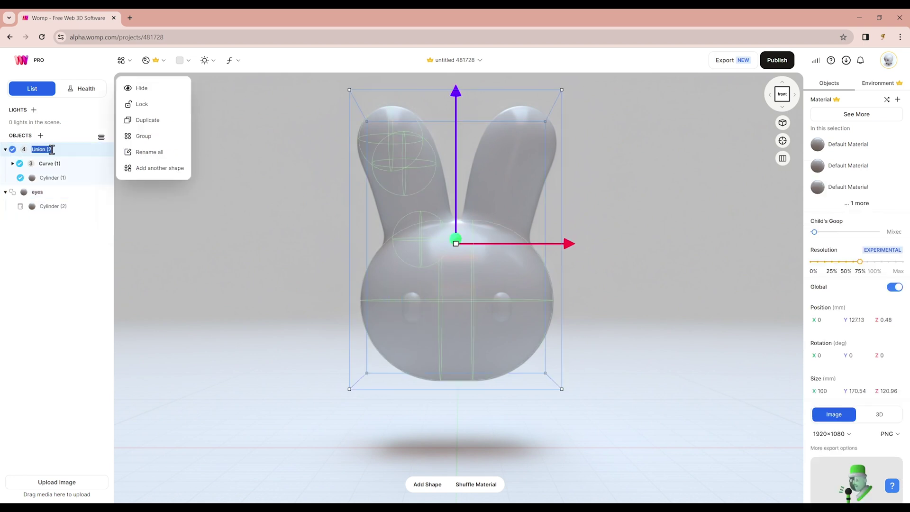
- Try Iridescent Glass 2 as the material of the bun head group, with roughness at about 28
click(147, 61)
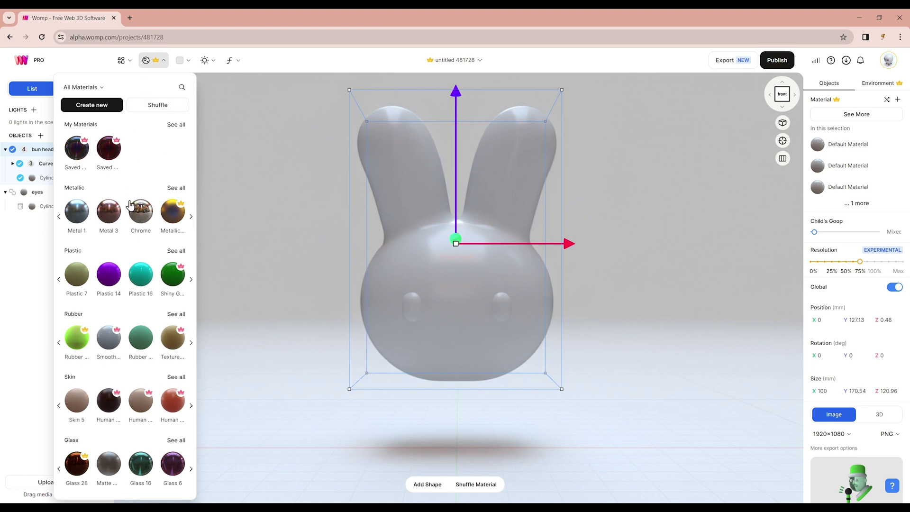
scroll(160, 327, down, 2)
click(176, 352)
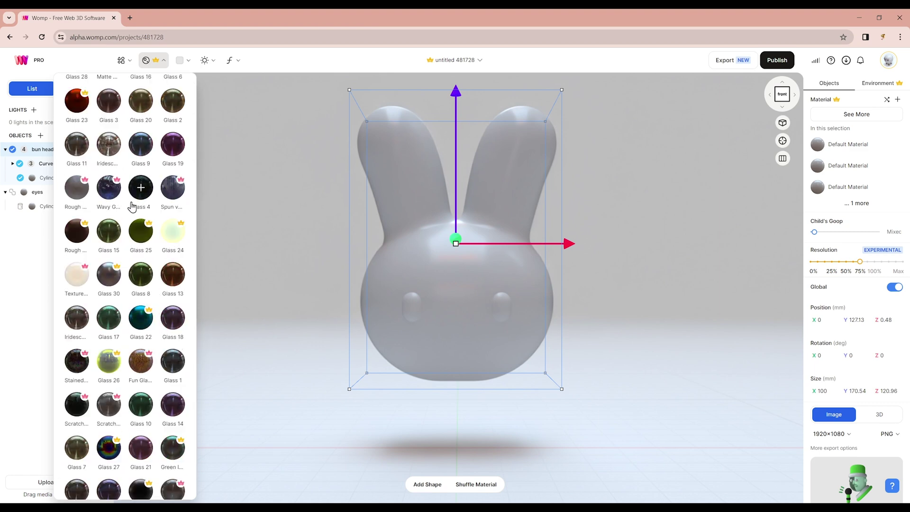
click(109, 144)
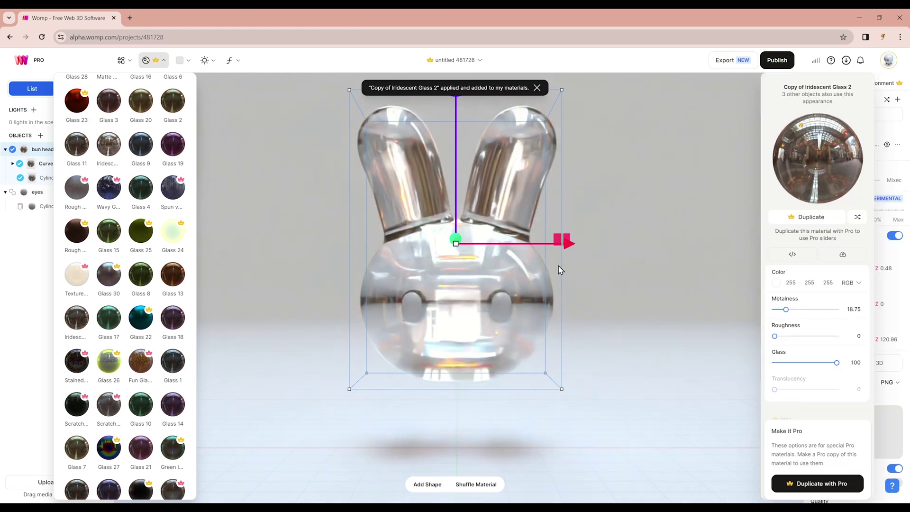
drag(781, 334, 787, 311)
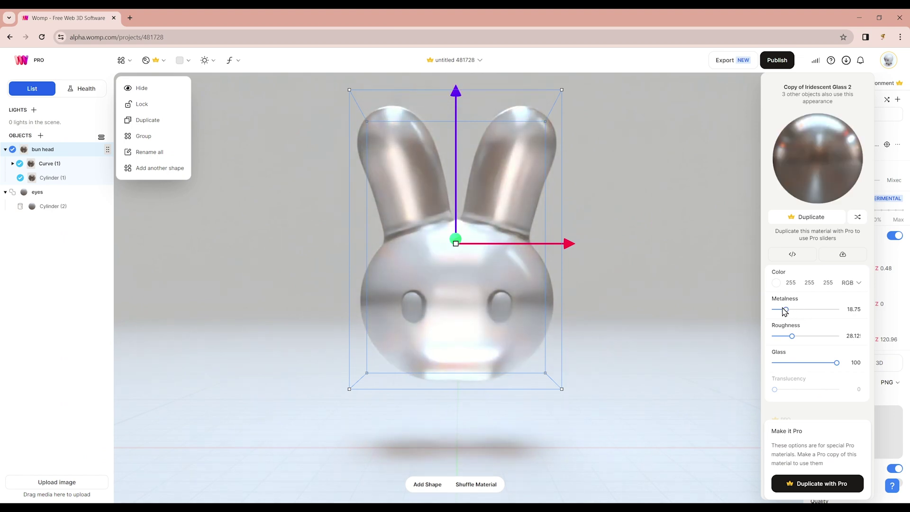
- Apply Textured Iridescent Milk Glass to the bun head group with metalness 12.5, roughness 18.75 and glass about 28
click(145, 64)
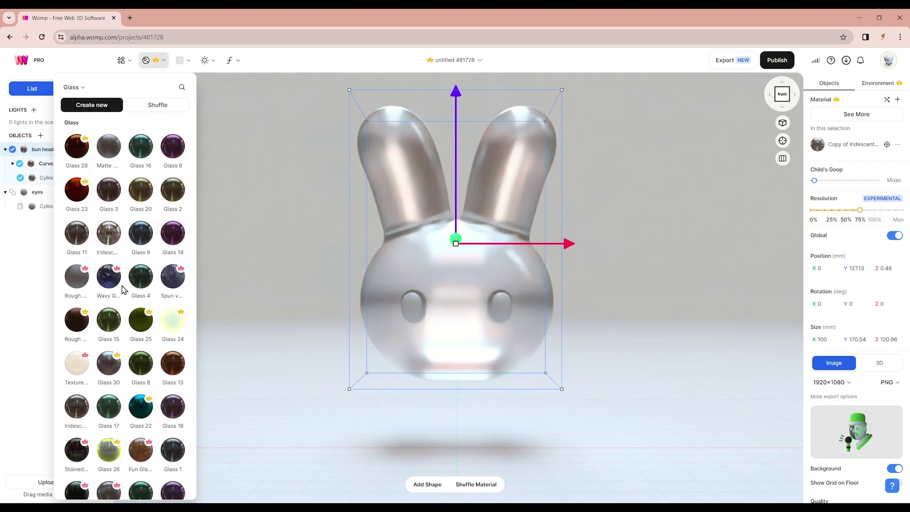
click(76, 364)
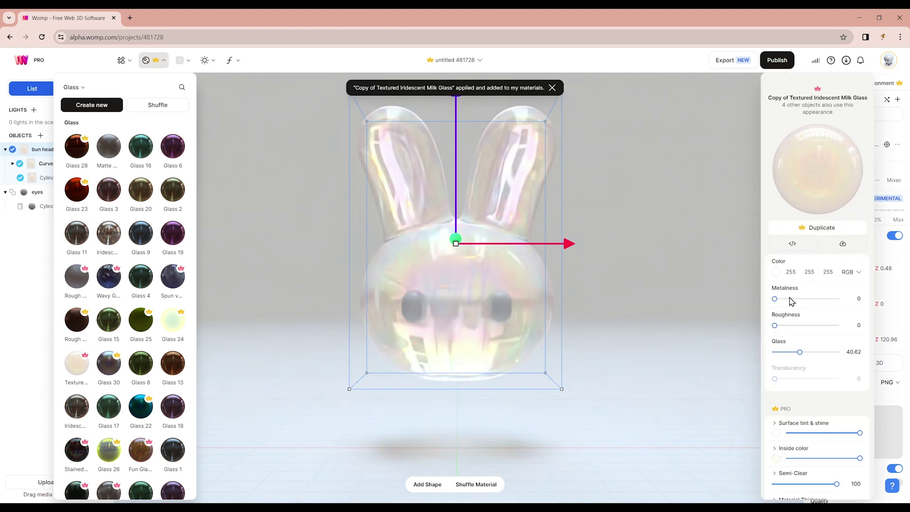
drag(775, 325, 782, 299)
drag(800, 352, 784, 353)
scroll(804, 345, down, 2)
scroll(804, 345, down, 3)
click(683, 301)
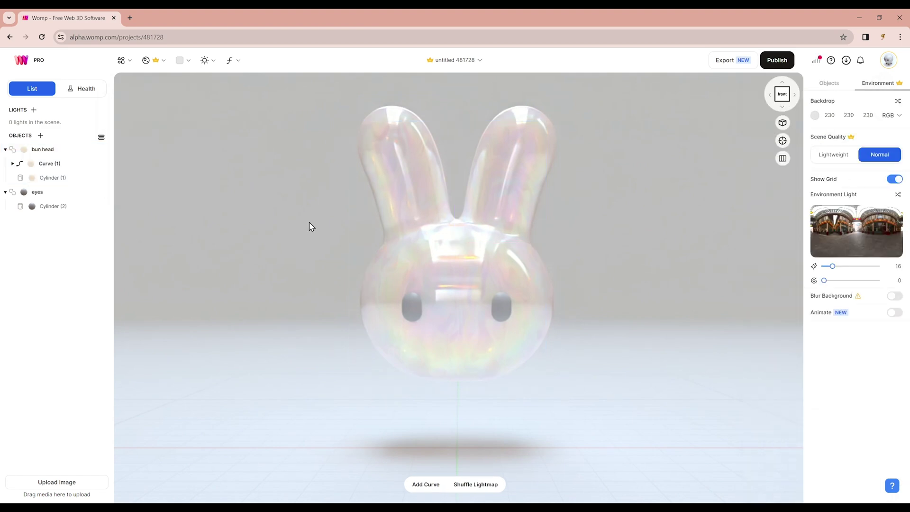
- Apply a duplicate of the saved Copy of Textured Iridescent Milk Glass material to the eyes group
click(53, 193)
click(146, 60)
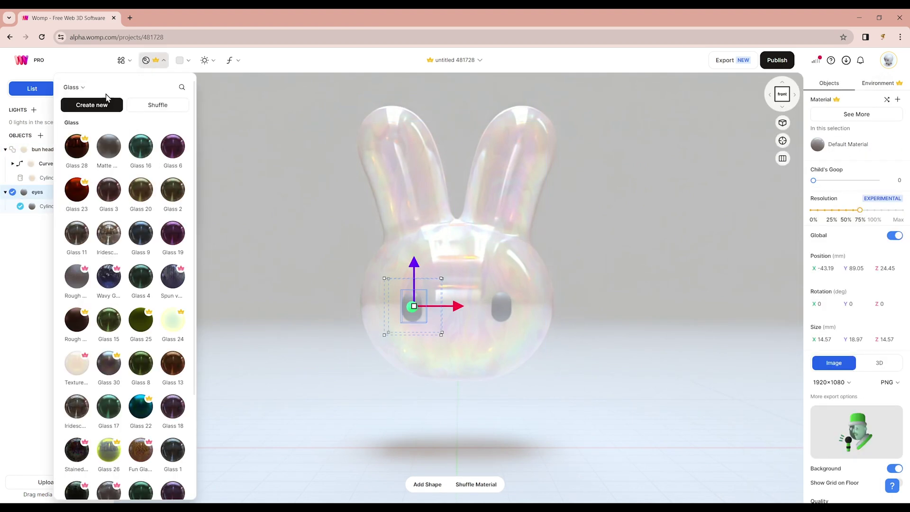
click(73, 87)
click(84, 122)
click(77, 155)
click(80, 184)
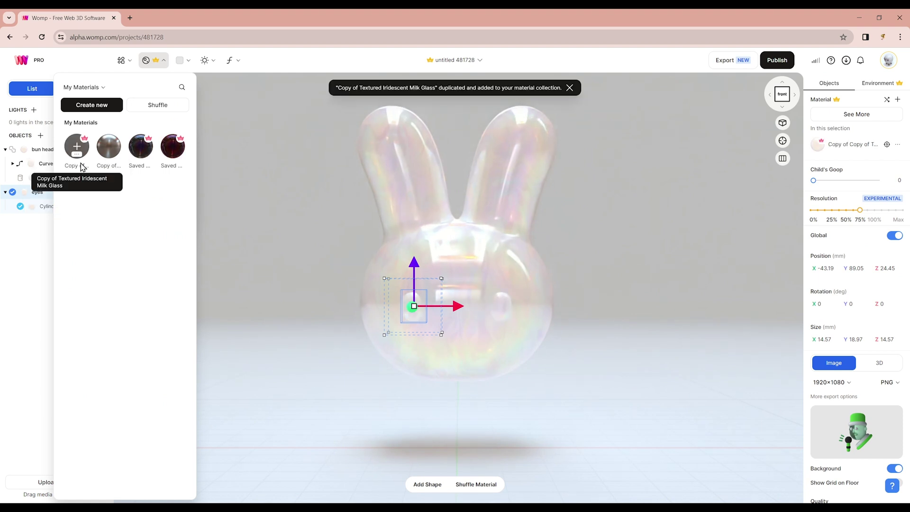
- Change the color of the eyes' material to dark blue, #132d53
click(817, 144)
click(776, 258)
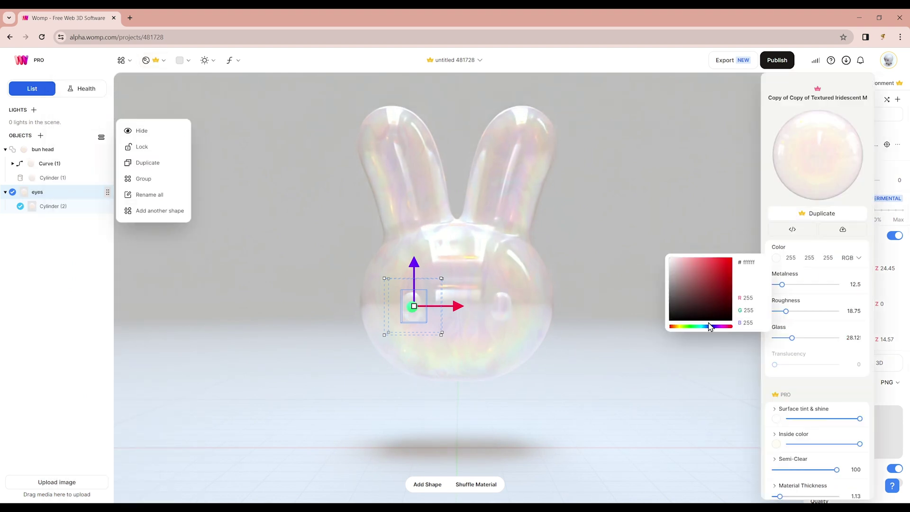
click(711, 326)
drag(710, 288, 718, 300)
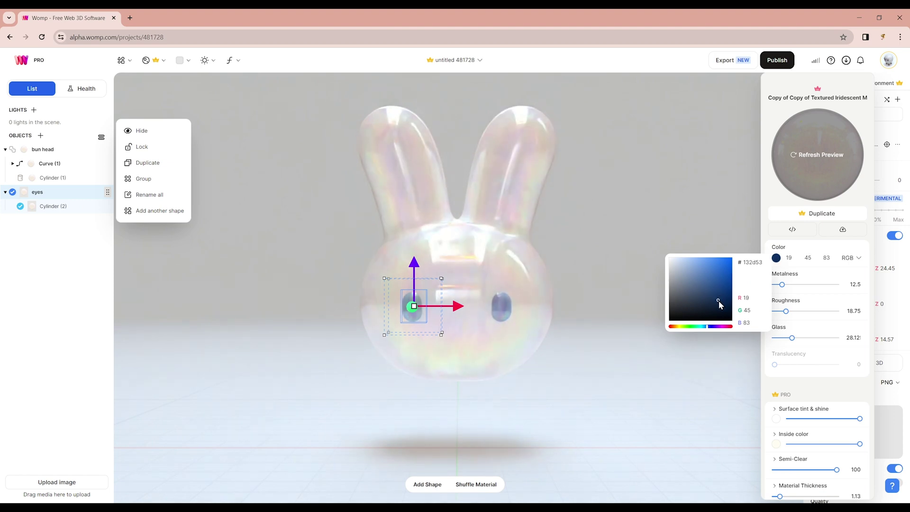
click(668, 206)
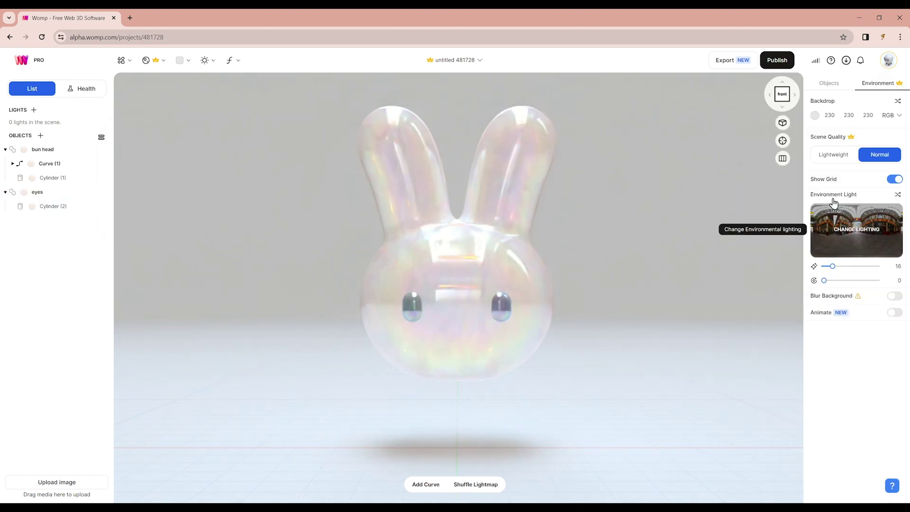
- Try the Chinese Garden and Pink Sunrise environment lights on the scene
click(861, 236)
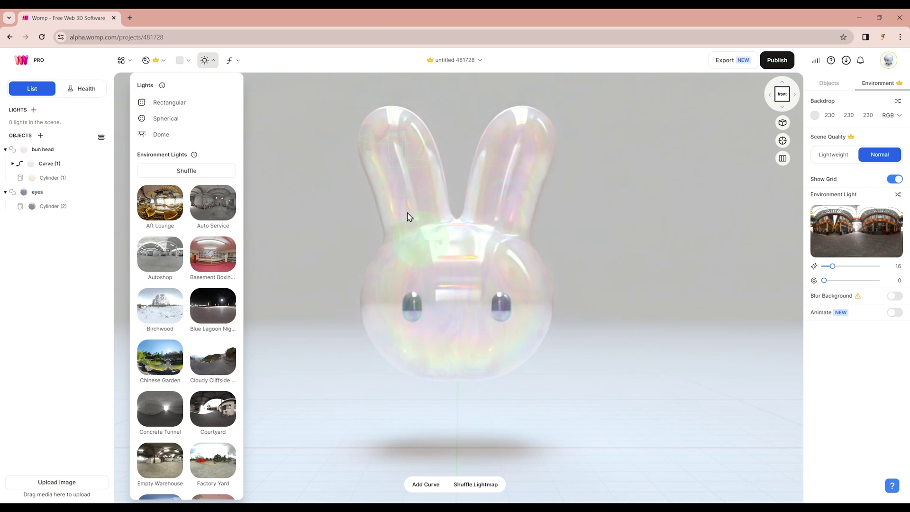
click(167, 219)
scroll(184, 279, down, 1)
click(169, 300)
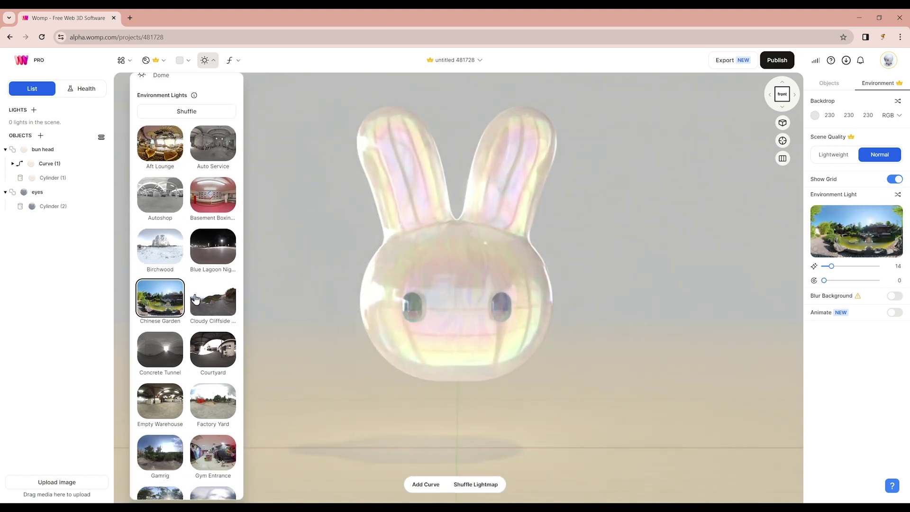
scroll(196, 298, down, 3)
scroll(199, 308, down, 3)
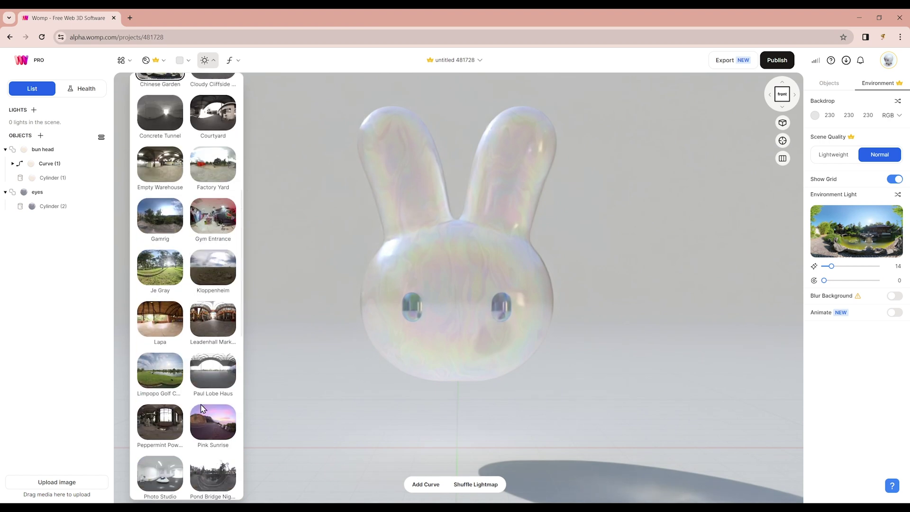
click(207, 419)
- Set the environment light to Schadowplatz and rotate it to 131
scroll(209, 281, down, 3)
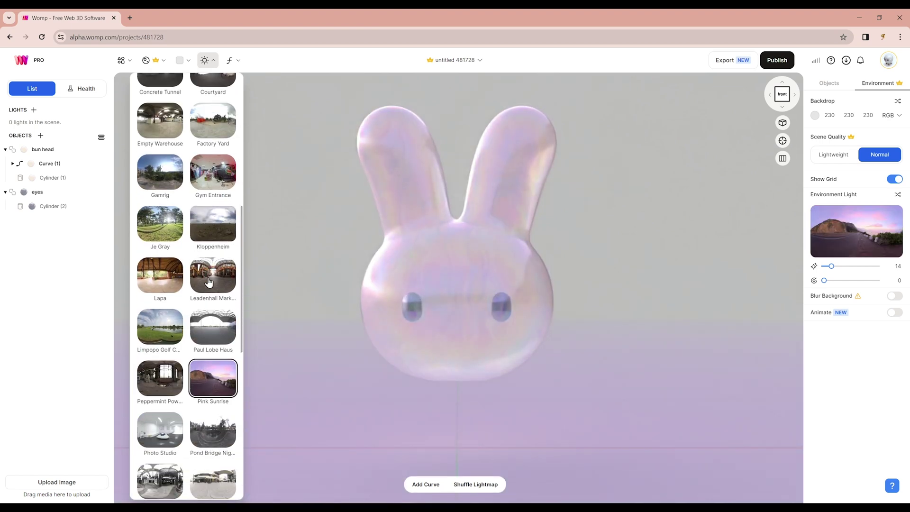
scroll(185, 302, down, 1)
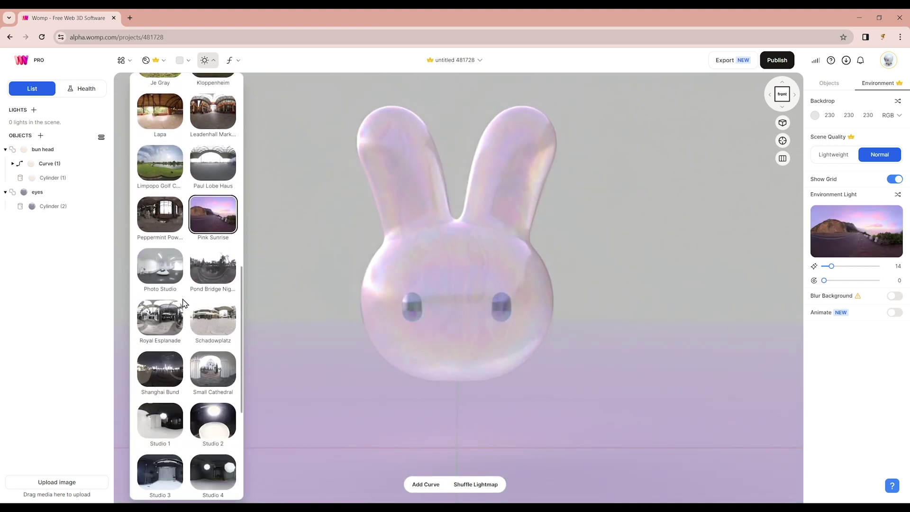
click(200, 315)
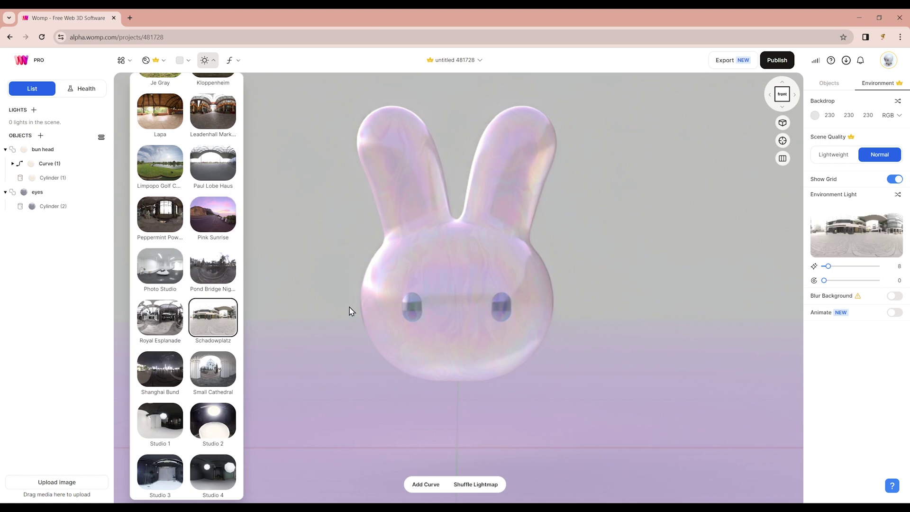
mouse_move(833, 281)
mouse_down()
mouse_move(855, 282)
mouse_move(845, 283)
mouse_up()
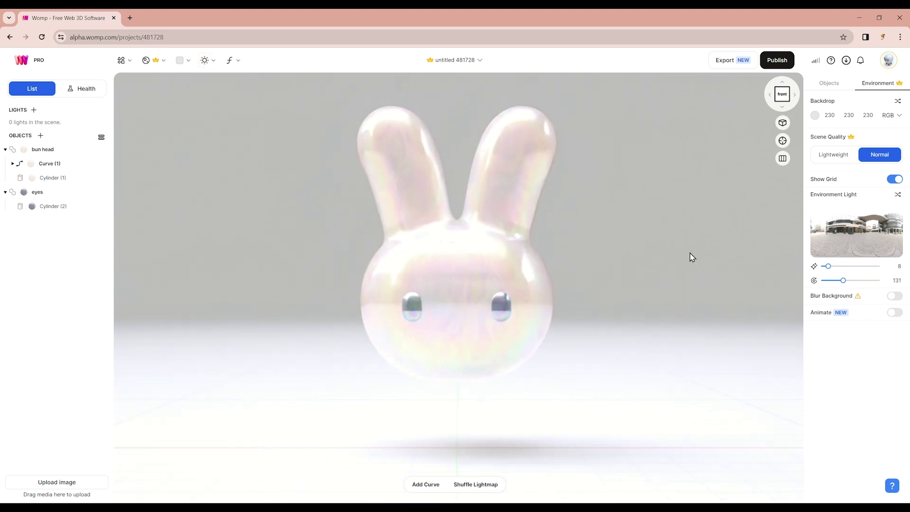
- Export the bunny head scene as a 4K 3840×2160 image
click(729, 62)
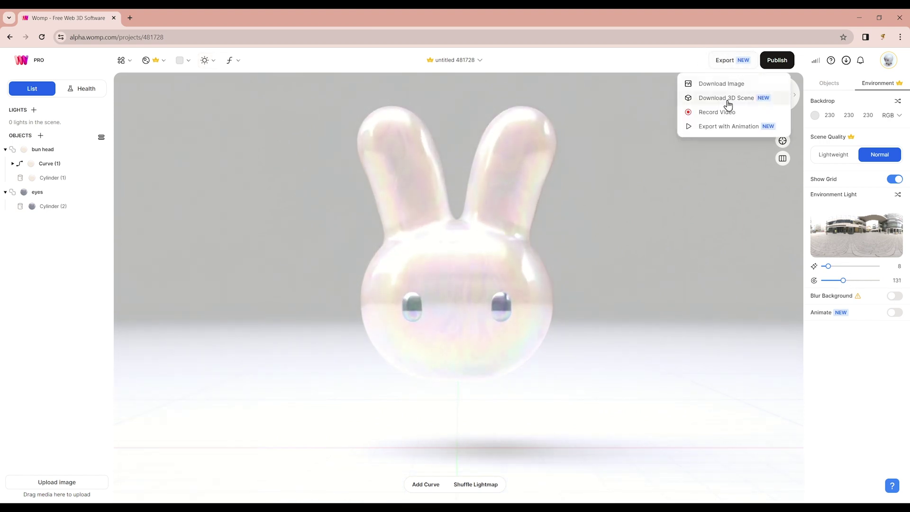
click(721, 83)
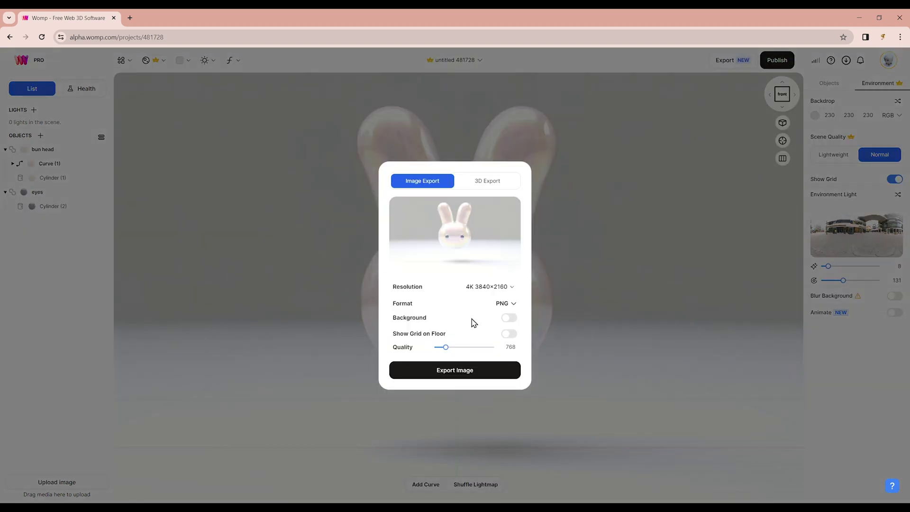
click(502, 303)
click(499, 323)
click(471, 371)
click(480, 321)
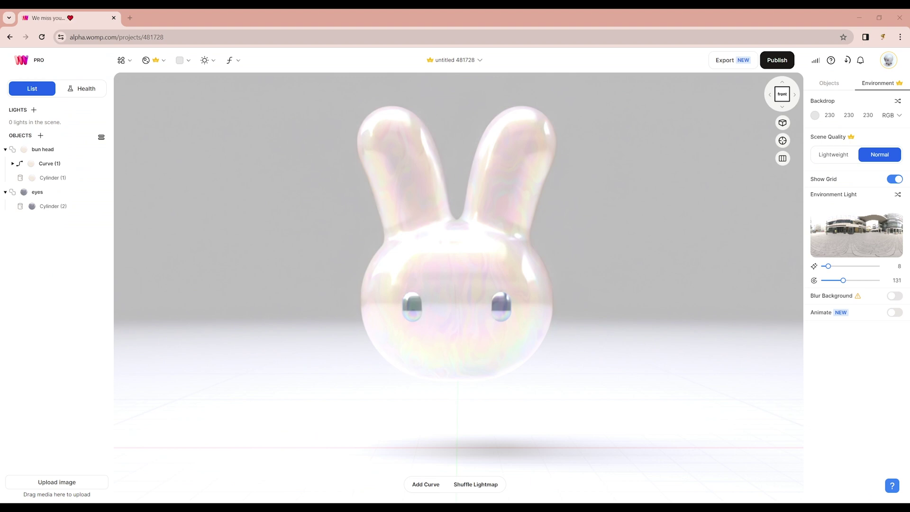
- Create a new project and delete its default Union group with the cube and spheres
click(27, 63)
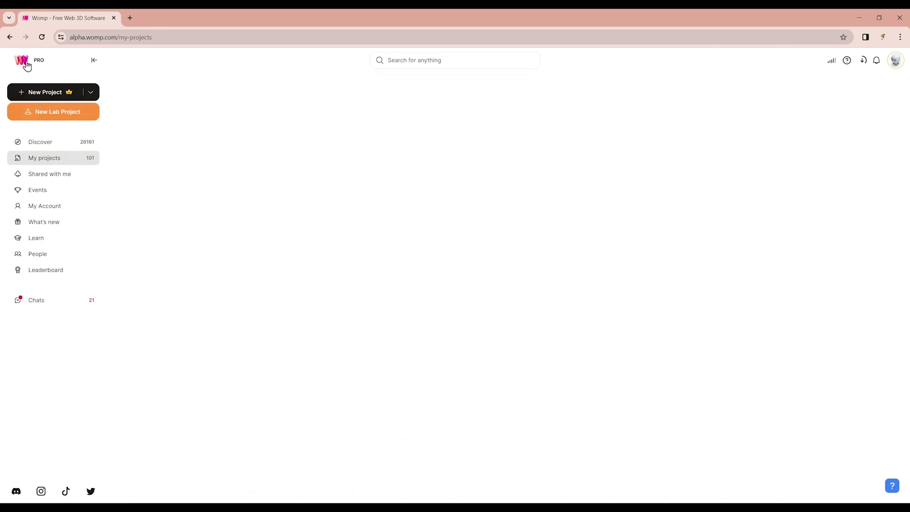
click(41, 92)
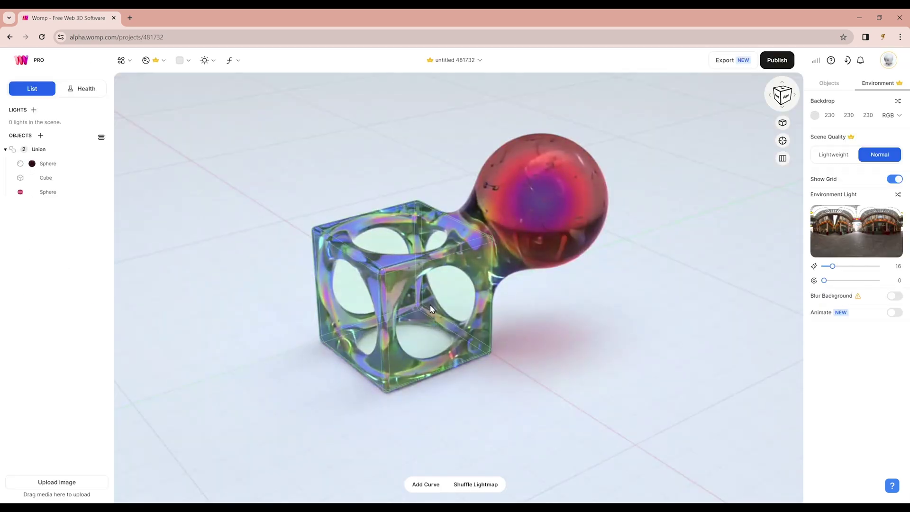
click(59, 148)
right_click(57, 151)
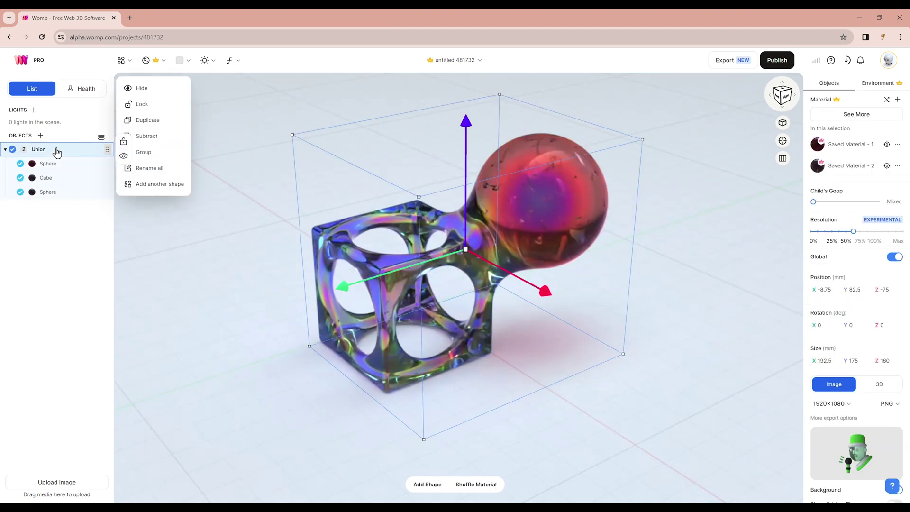
key(Delete)
- Add a 100 mm sphere mirrored across Z and move it sideways to about Z 54 mm
click(40, 135)
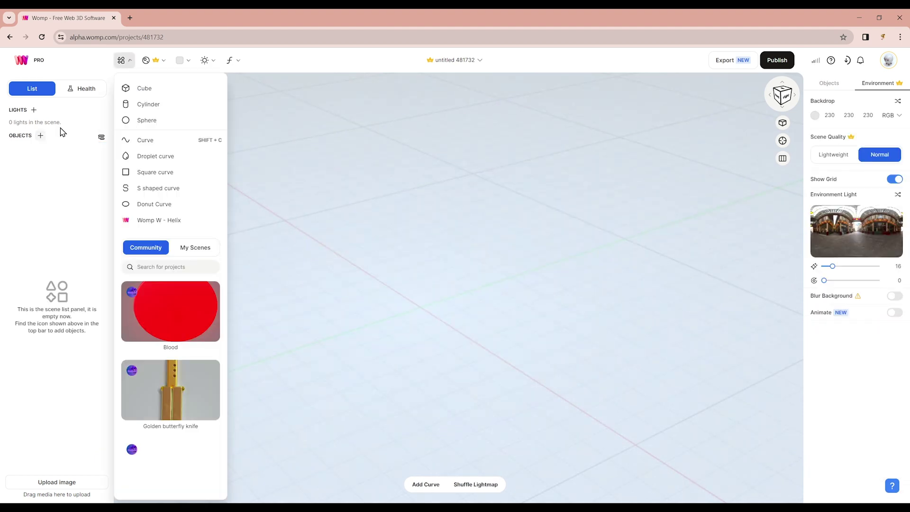
click(137, 121)
click(893, 391)
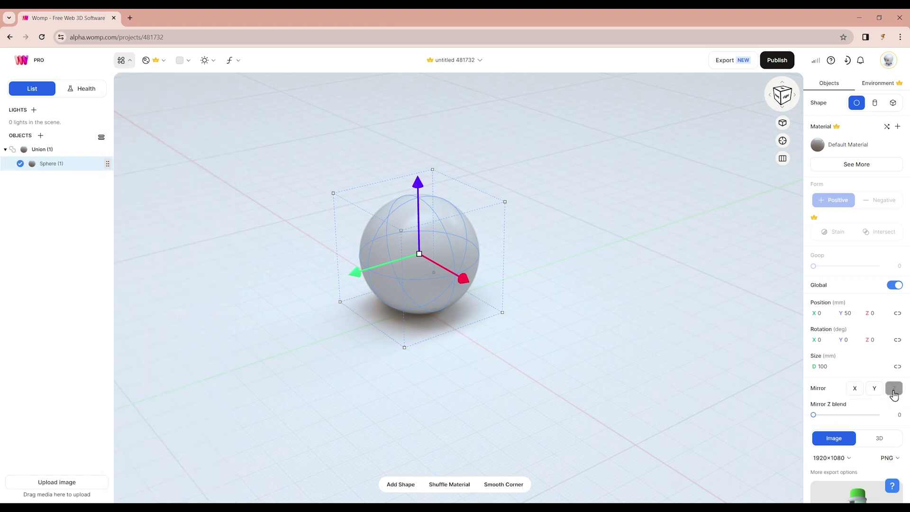
drag(493, 337, 612, 295)
drag(456, 275, 390, 271)
drag(553, 339, 625, 304)
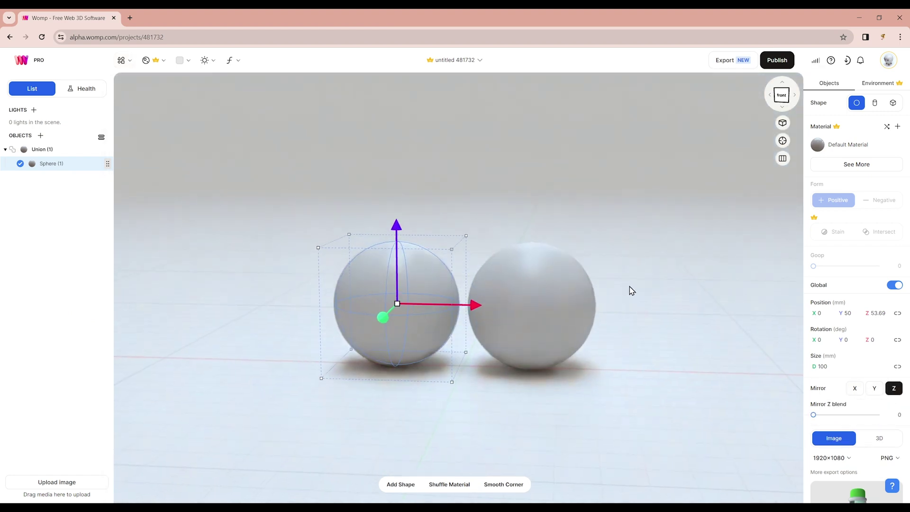
click(778, 95)
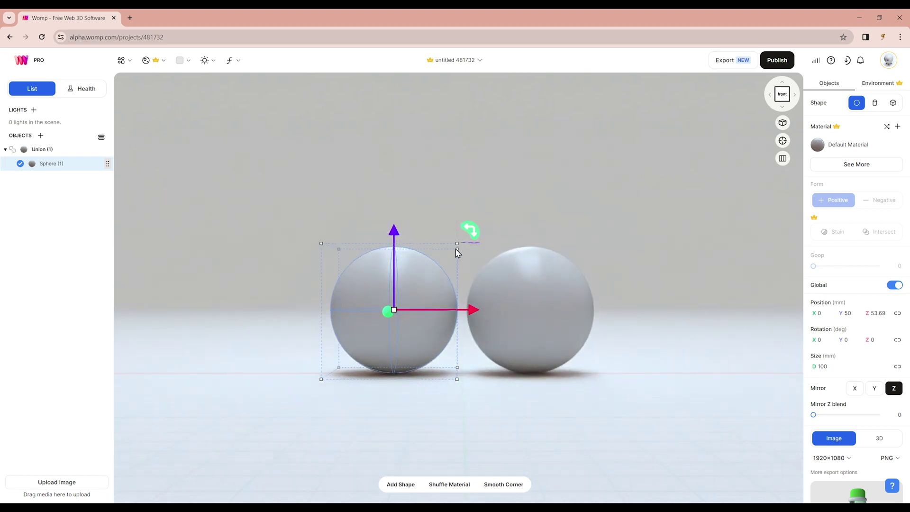
- Raise the mirrored sphere to about Y 75 mm and place a duplicate above it at about Y 127, Z 47 mm
drag(400, 236, 440, 211)
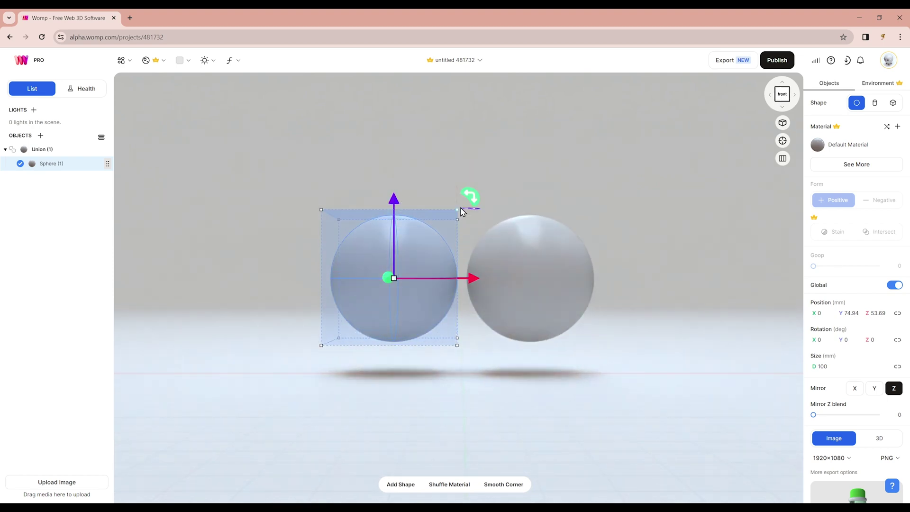
drag(472, 276, 420, 195)
key(ctrl+d)
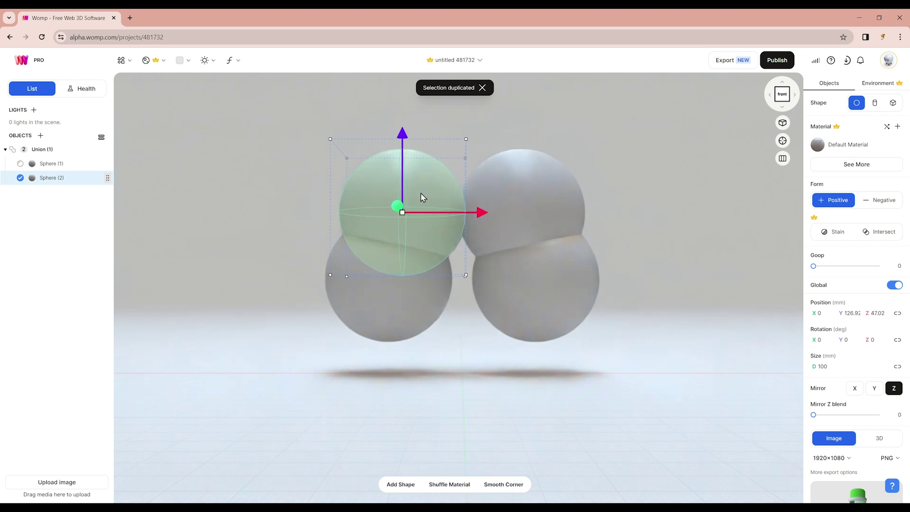
- Make the upper sphere a Negative positioned at about X -37, Y 146, Z 41 mm, with its Goop set to 26
click(877, 200)
drag(660, 232, 653, 237)
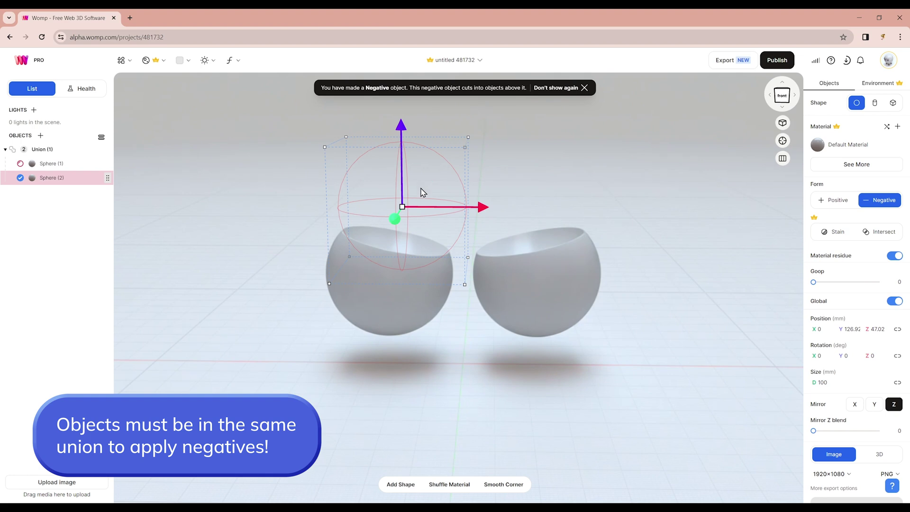
drag(419, 184, 428, 164)
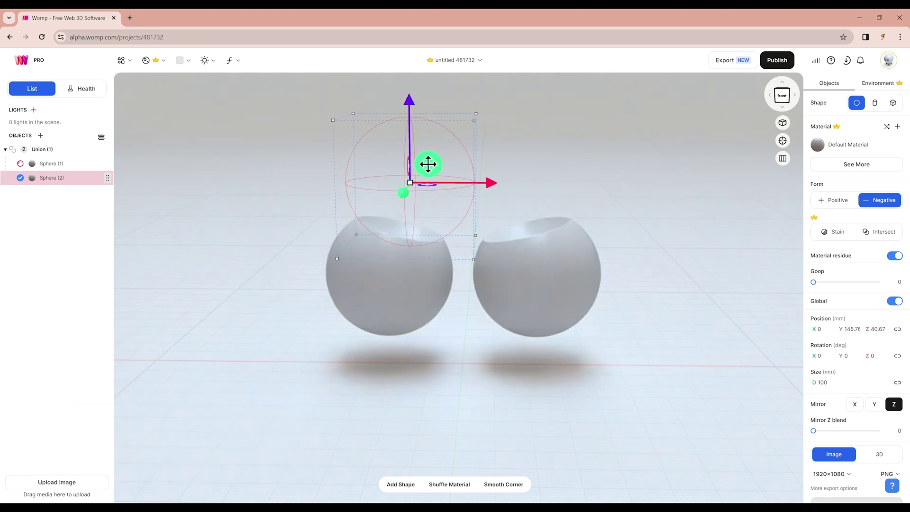
drag(400, 191, 396, 198)
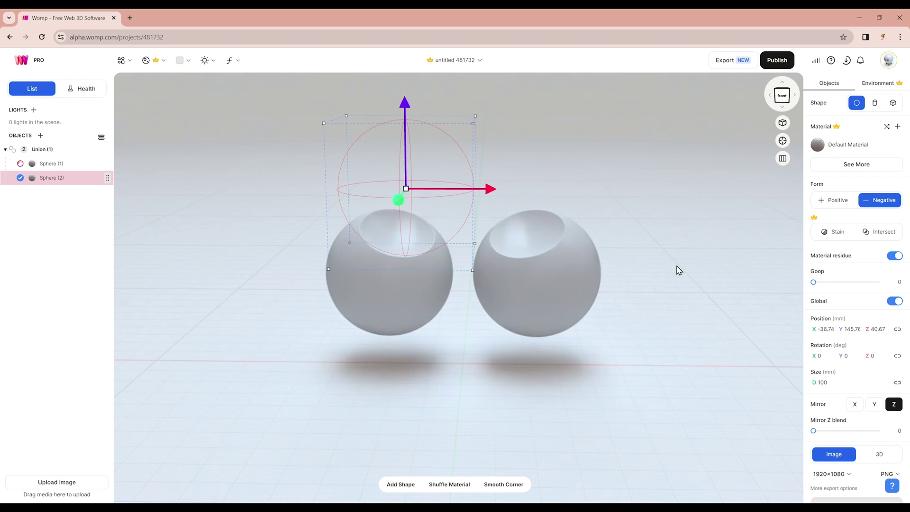
drag(813, 282, 816, 284)
click(782, 94)
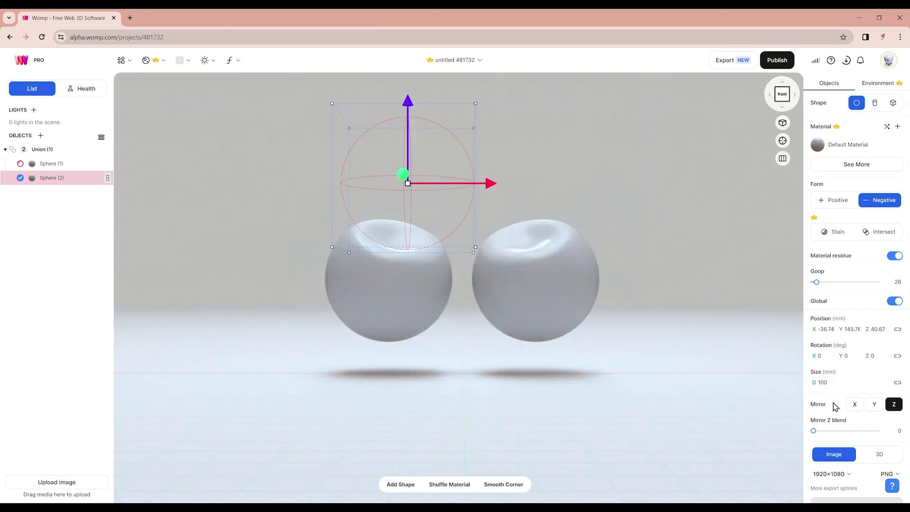
- Resize the negative sphere to 55 mm diameter and move it to about X -17, Y 130, Z 48 mm
text(70)
key(Return)
drag(409, 123, 410, 144)
right_drag(414, 148, 411, 214)
drag(466, 209, 464, 208)
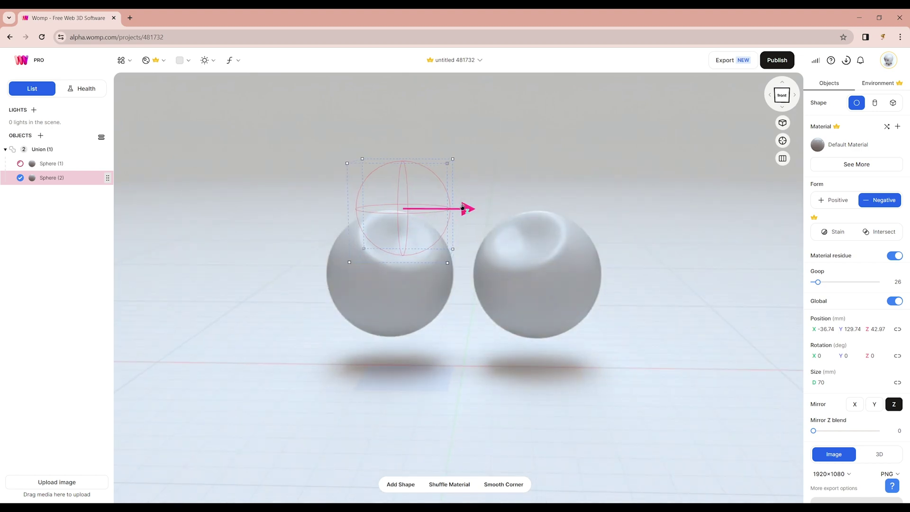
drag(404, 209, 392, 210)
click(825, 383)
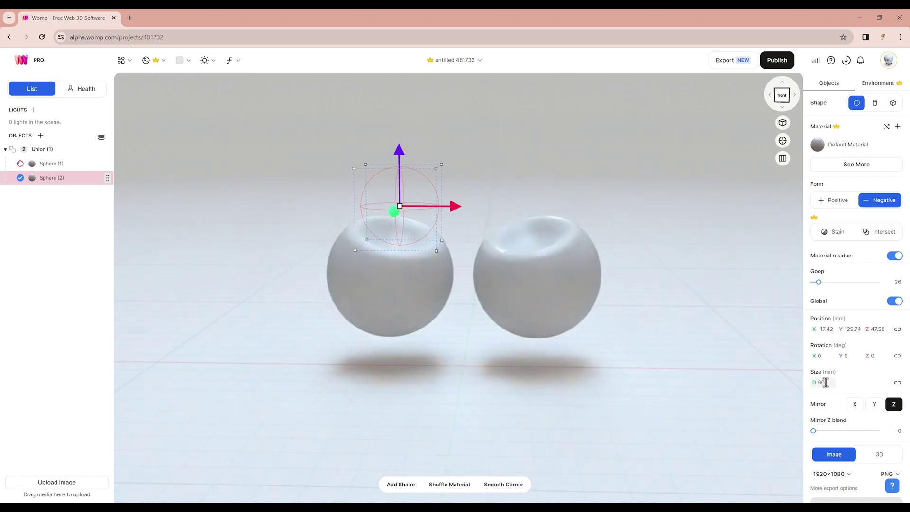
text(55)
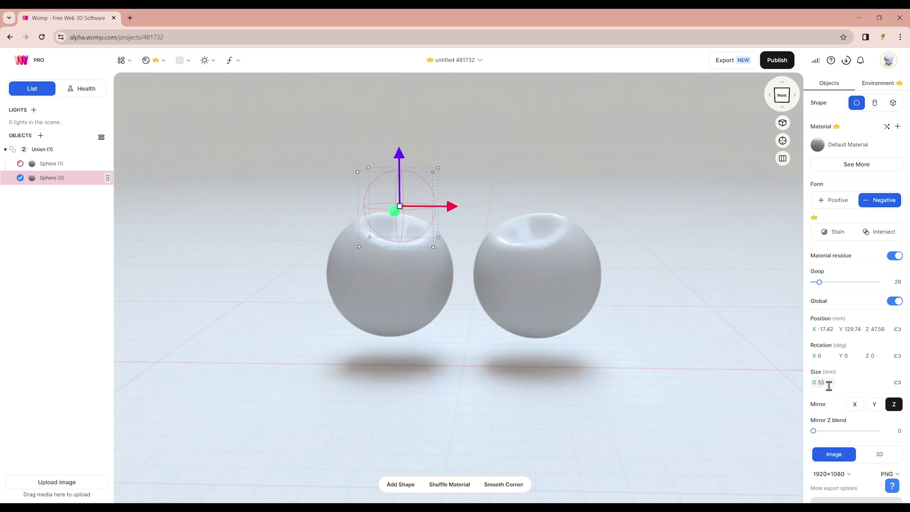
click(782, 96)
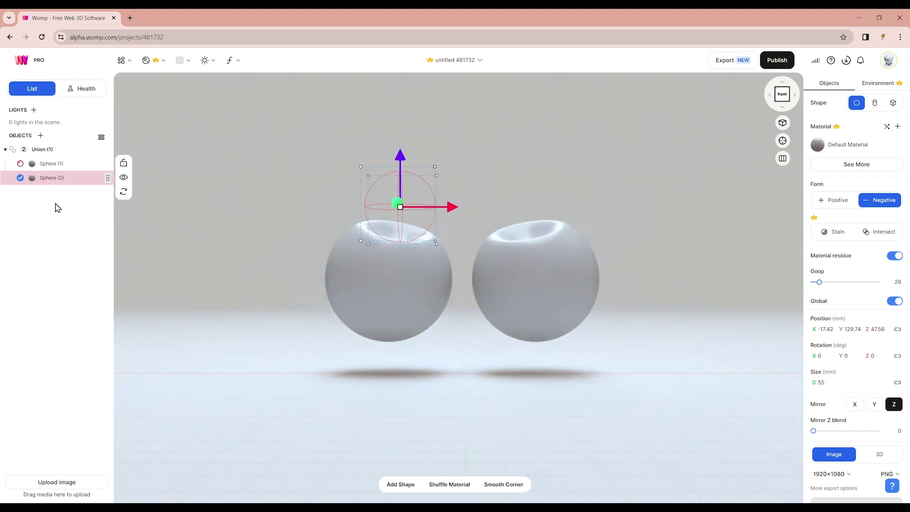
- Rename the union containing both spheres as cherries
click(51, 149)
right_click(93, 147)
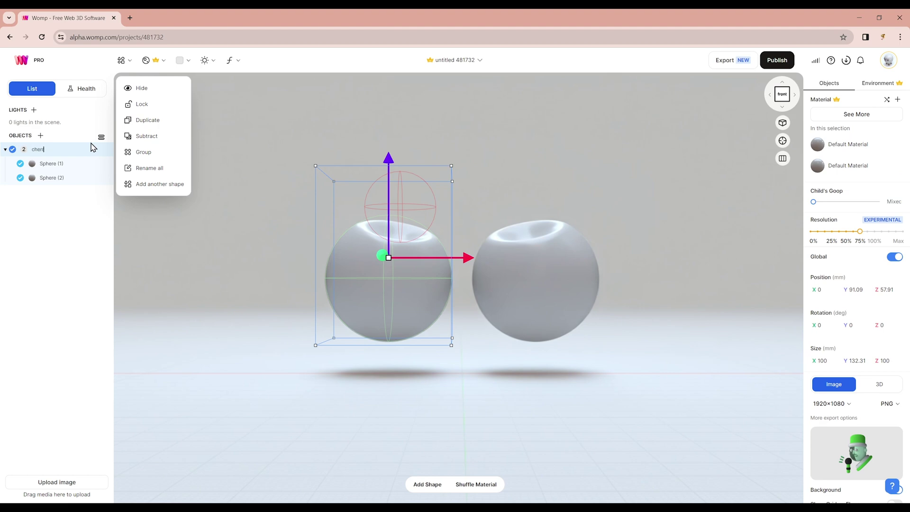
click(67, 198)
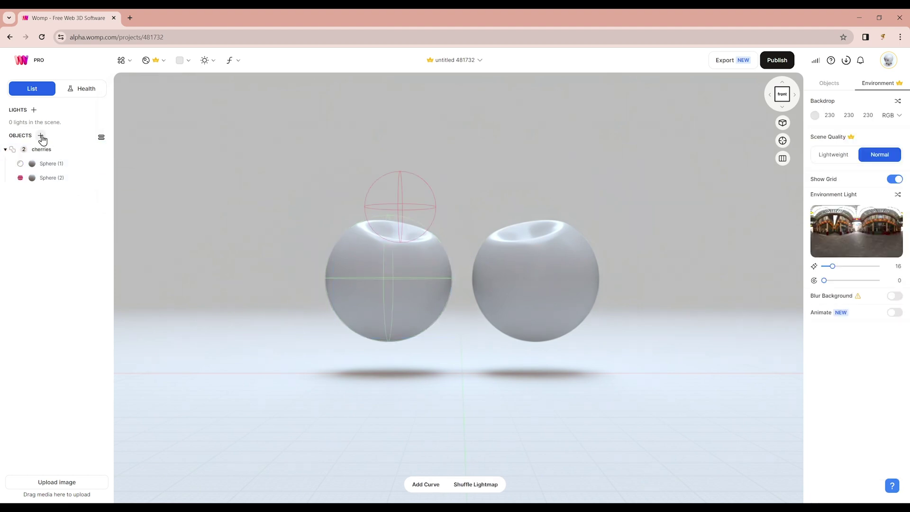
- Add a curve as a new object and rename its union as cherry stem
click(41, 135)
click(151, 142)
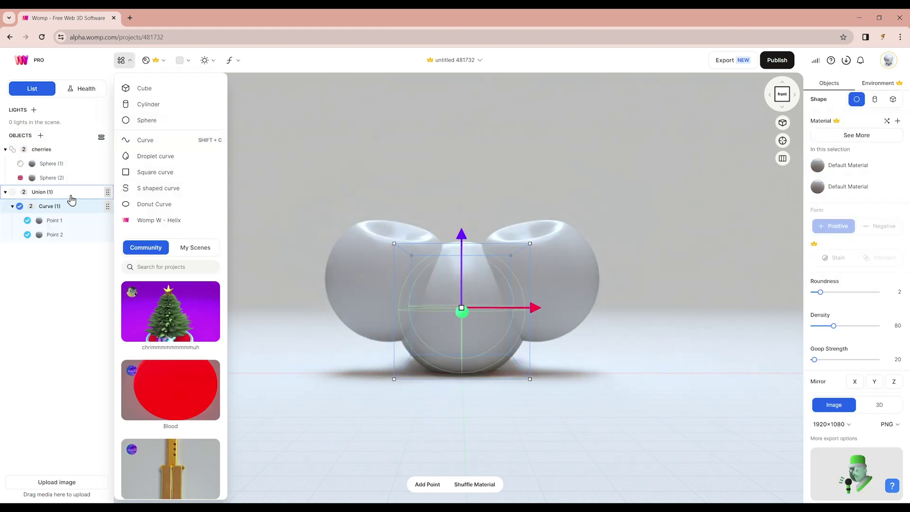
right_click(46, 191)
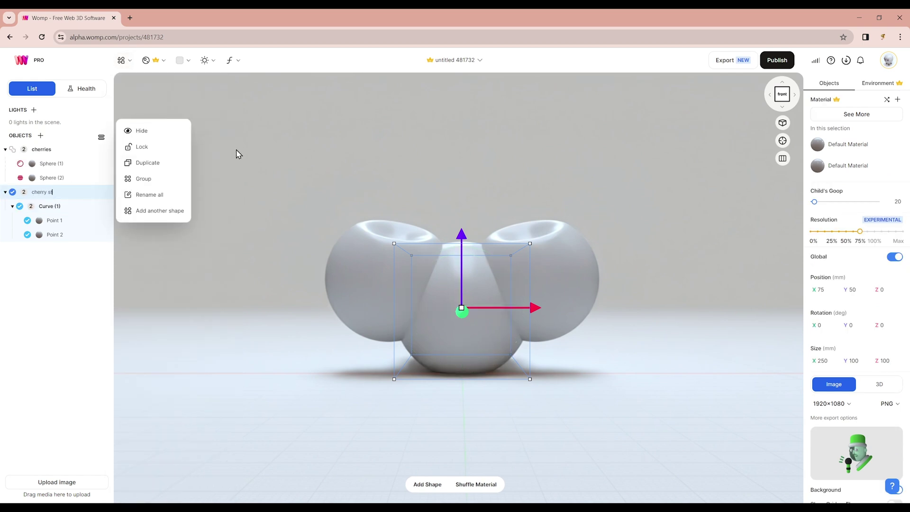
- Delete the second point of the stem curve and mirror the curve across Z
click(53, 235)
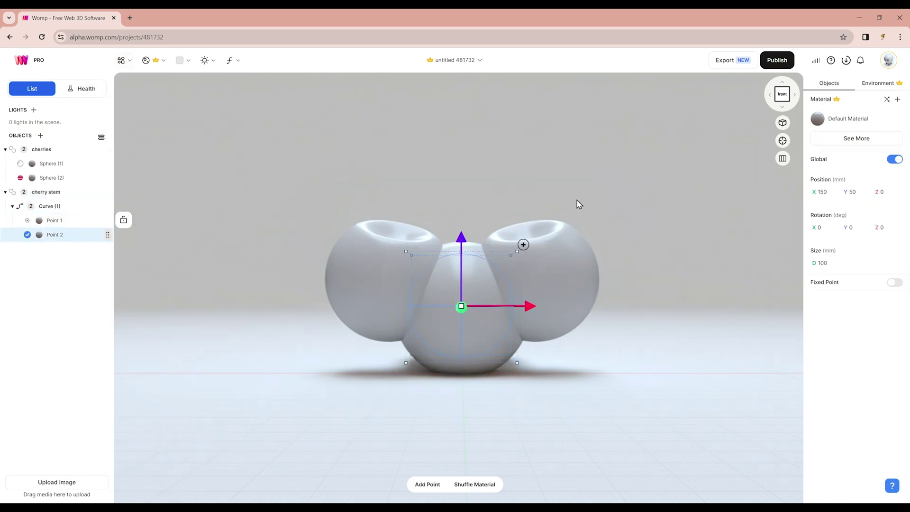
drag(578, 202, 504, 271)
key(Delete)
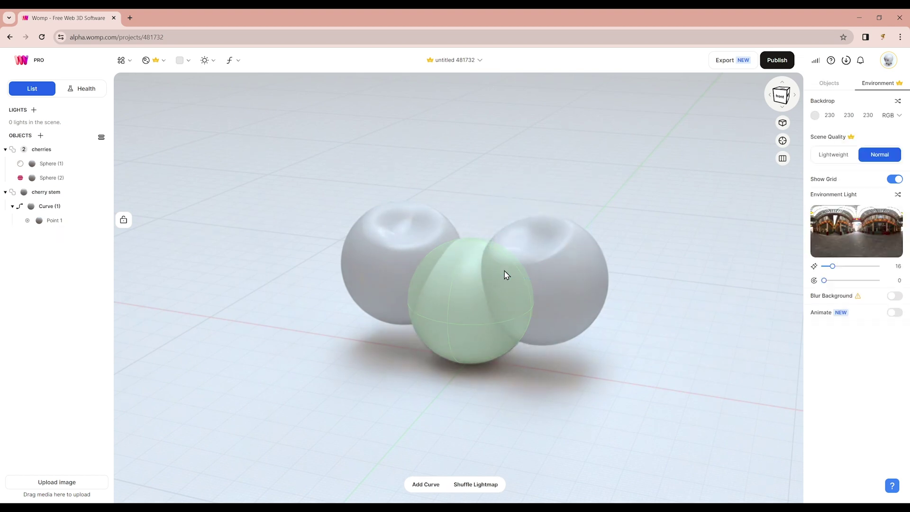
click(782, 95)
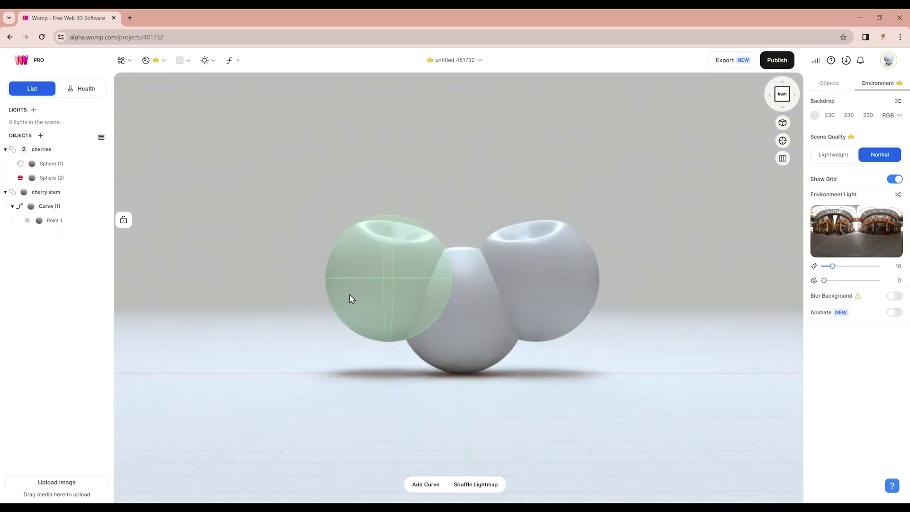
click(60, 222)
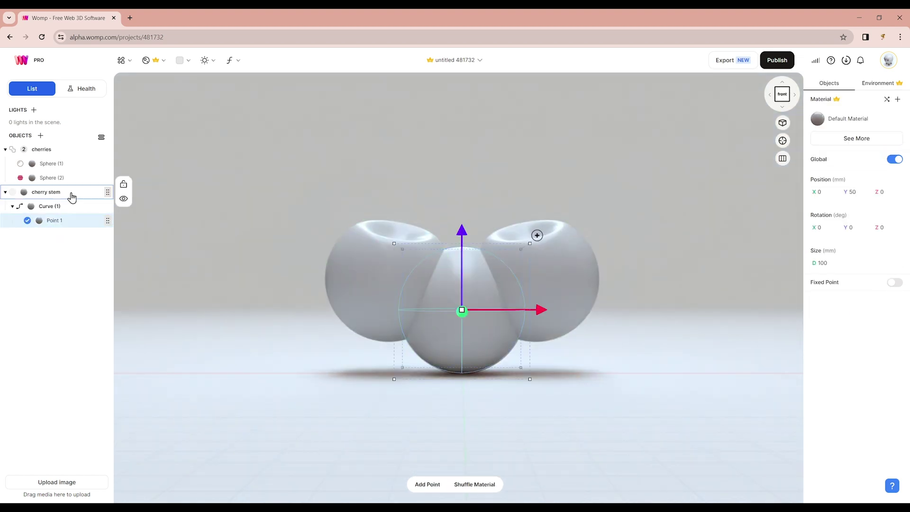
click(50, 206)
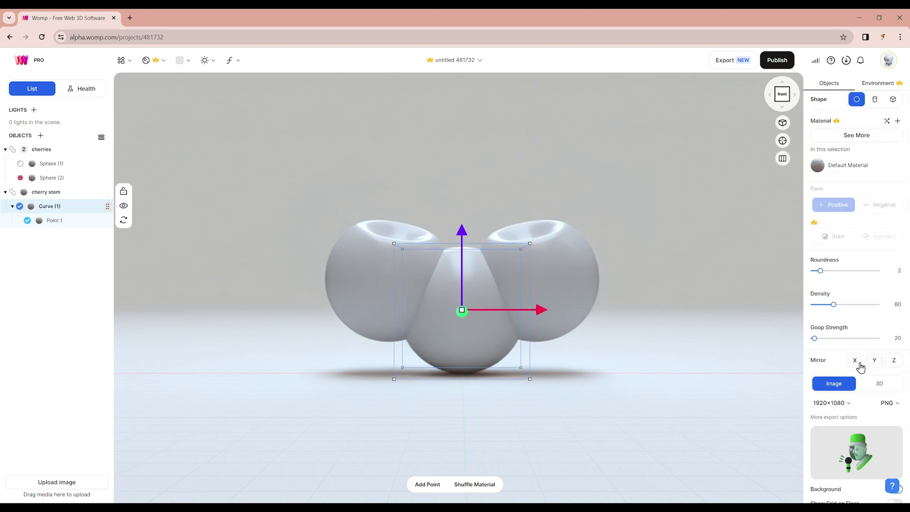
click(892, 361)
- Set the remaining curve point's diameter to 10 mm and place it in the cherry's dimple at about X -16, Y 108, Z 52 mm
click(66, 221)
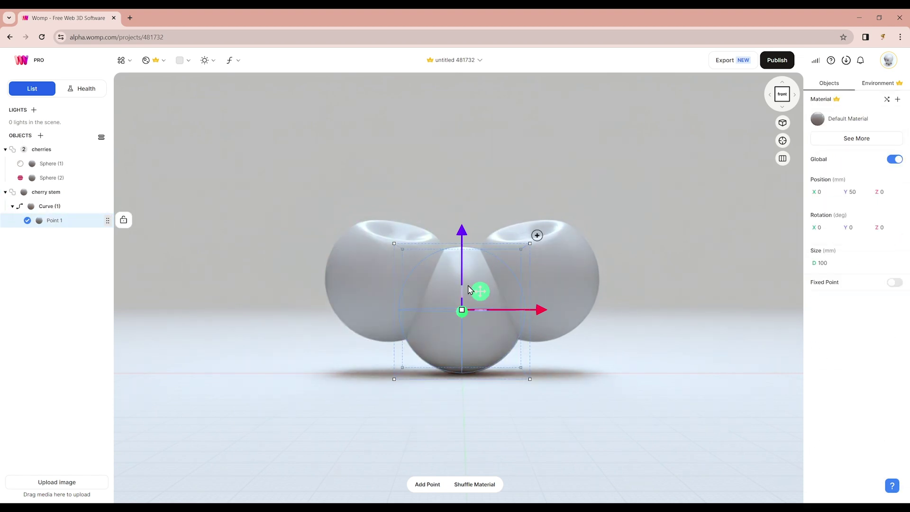
drag(480, 290, 417, 196)
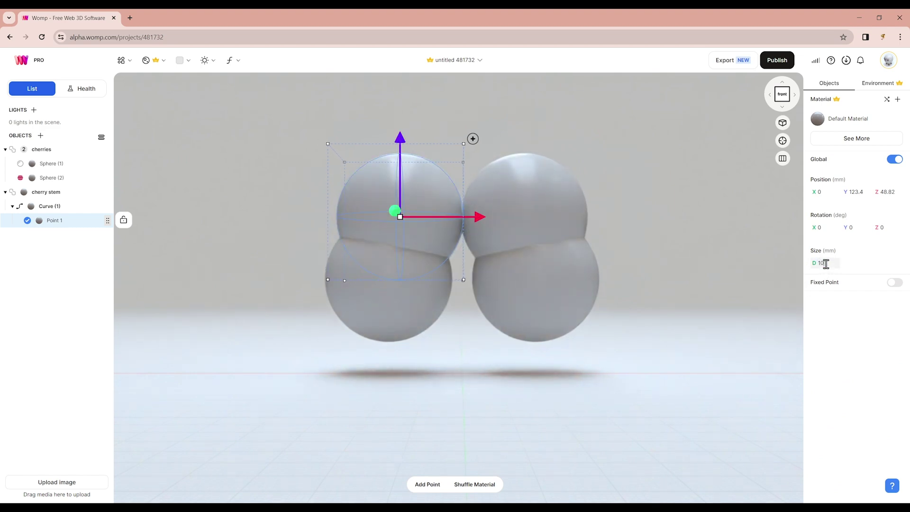
key(Return)
drag(418, 199, 411, 218)
drag(490, 190, 455, 241)
drag(389, 236, 388, 241)
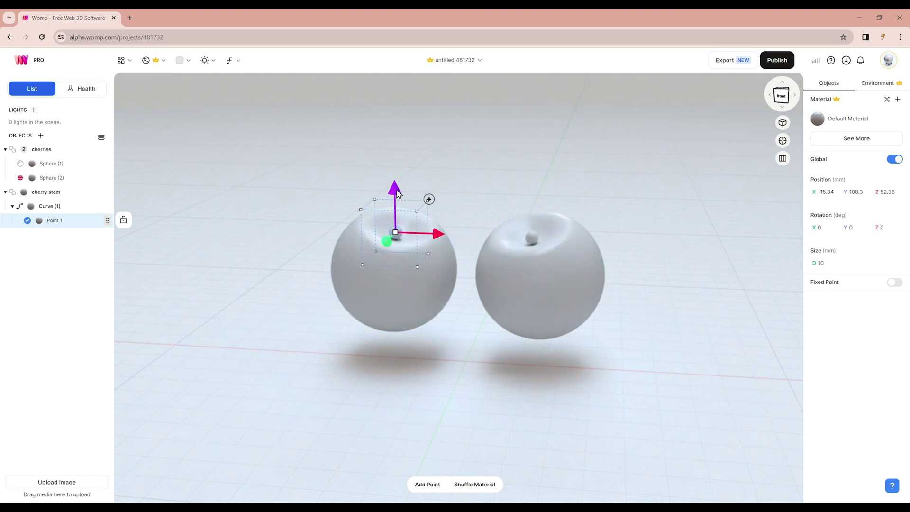
click(782, 96)
- Extend the stem curve with four more points arching up to the mirror centre, ending at about Y 212, Z -1 mm
click(426, 209)
drag(412, 220, 456, 109)
click(432, 180)
click(437, 145)
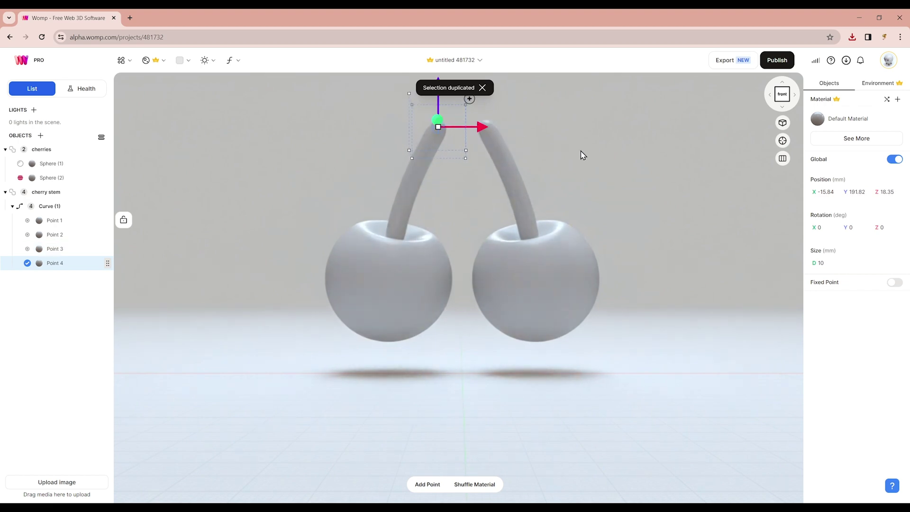
middle_drag(581, 151, 575, 186)
drag(414, 160, 436, 135)
key(ctrl+d)
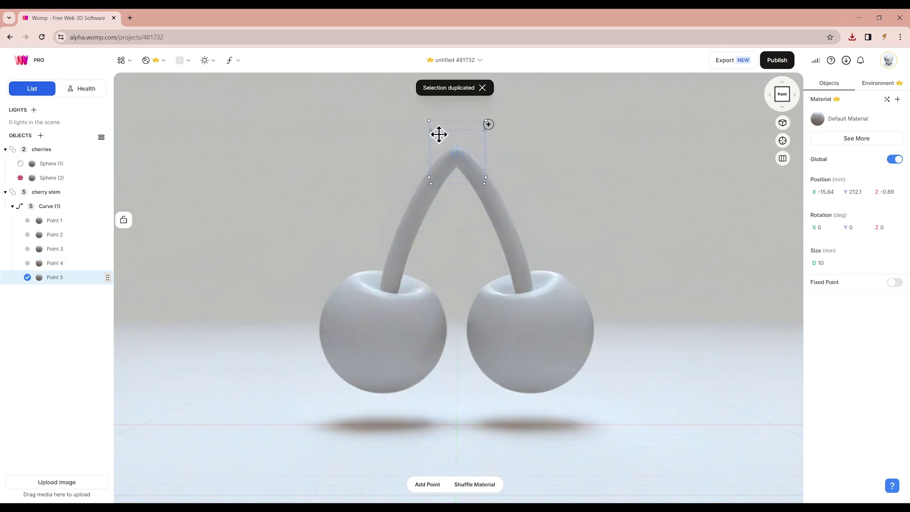
- Set the diameter of all five stem curve points to 6 mm
click(56, 220)
shift+click(73, 277)
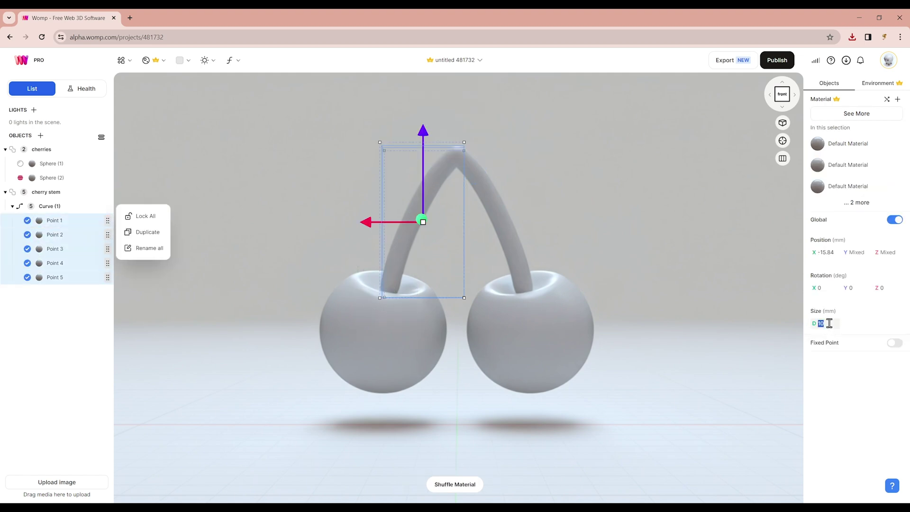
text(7)
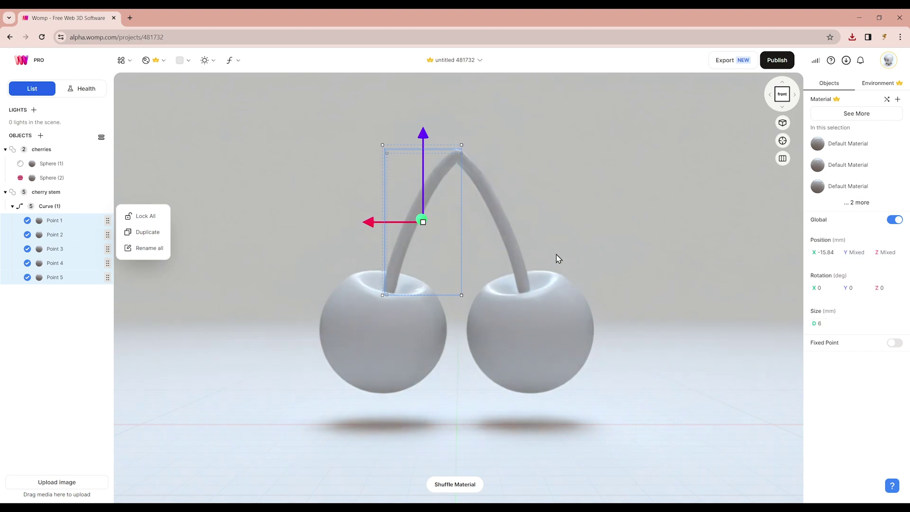
click(80, 338)
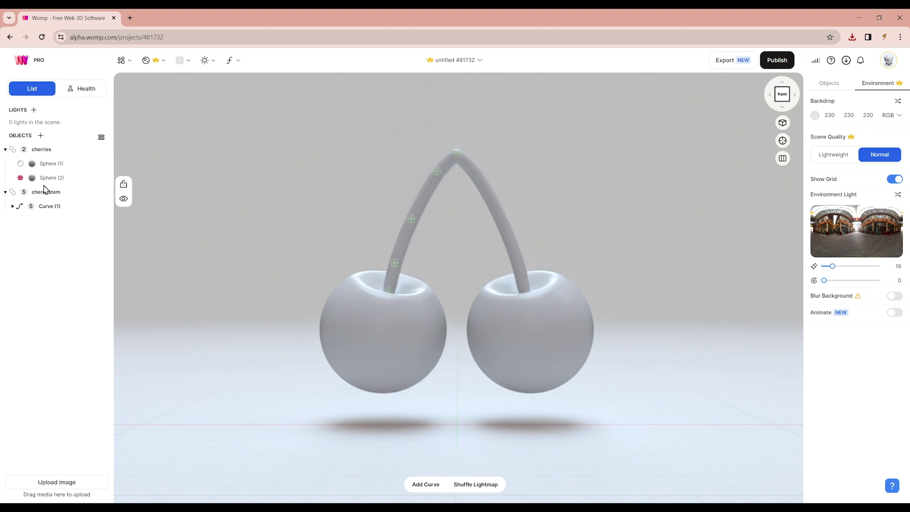
- Add a cylinder to the cherry stem union, raise it to about Y 188 mm and rotate it 90° about X
click(44, 189)
click(41, 136)
click(167, 106)
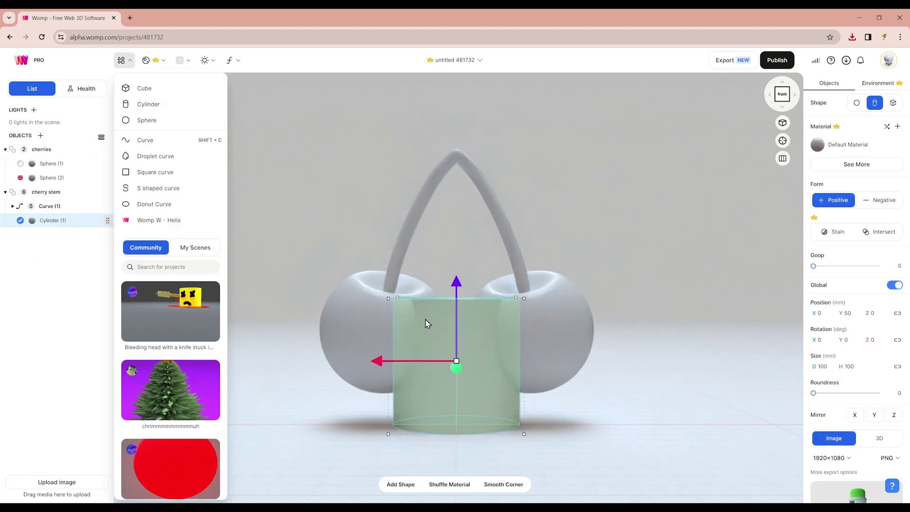
drag(457, 291, 458, 110)
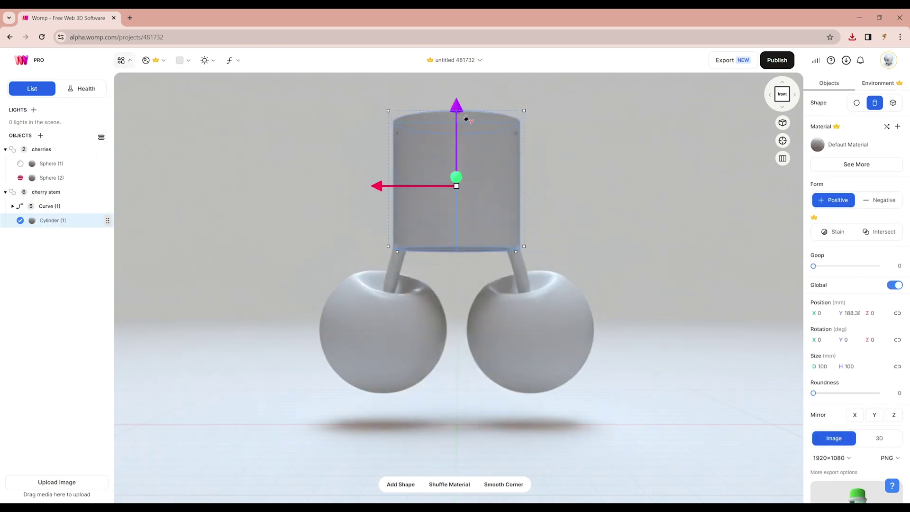
drag(526, 108, 403, 107)
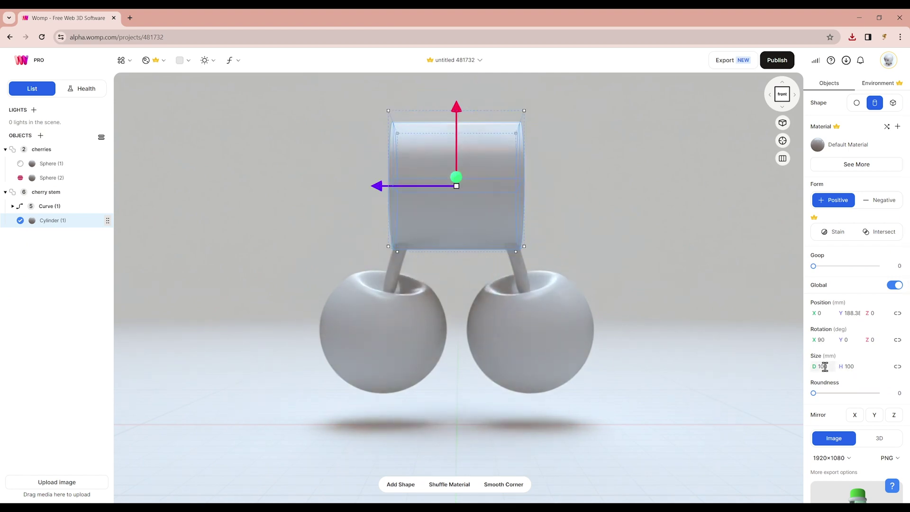
- Set the cylinder's diameter to 10 mm and move it onto the stem's tip at about X -19, Y 213 mm
key(Return)
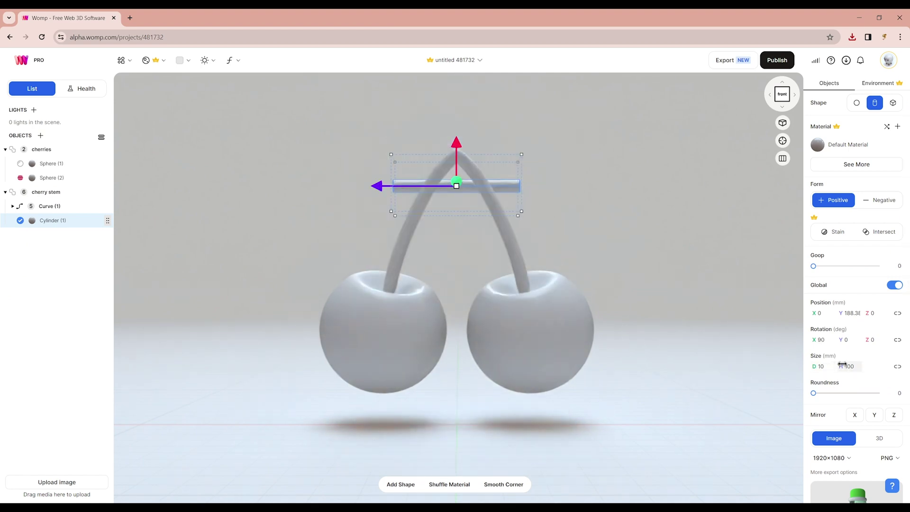
drag(456, 141, 457, 107)
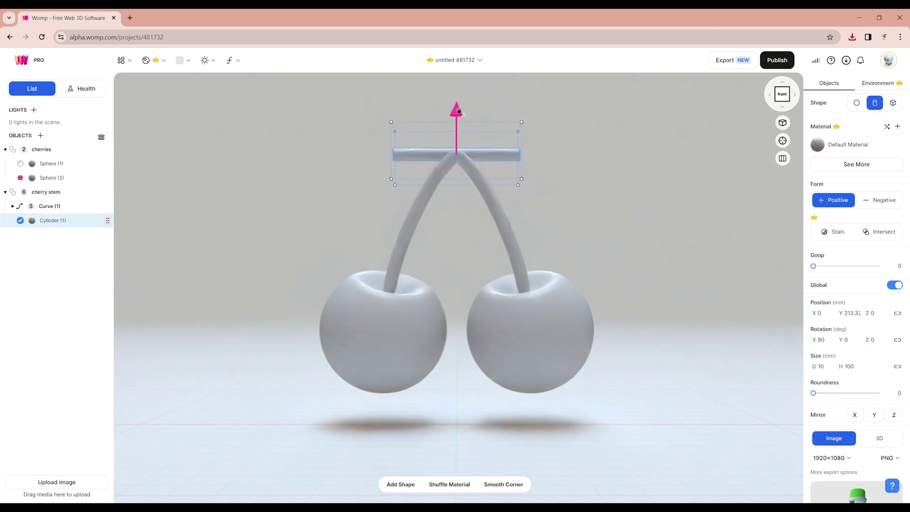
right_drag(581, 148, 520, 223)
drag(452, 157, 445, 164)
click(781, 97)
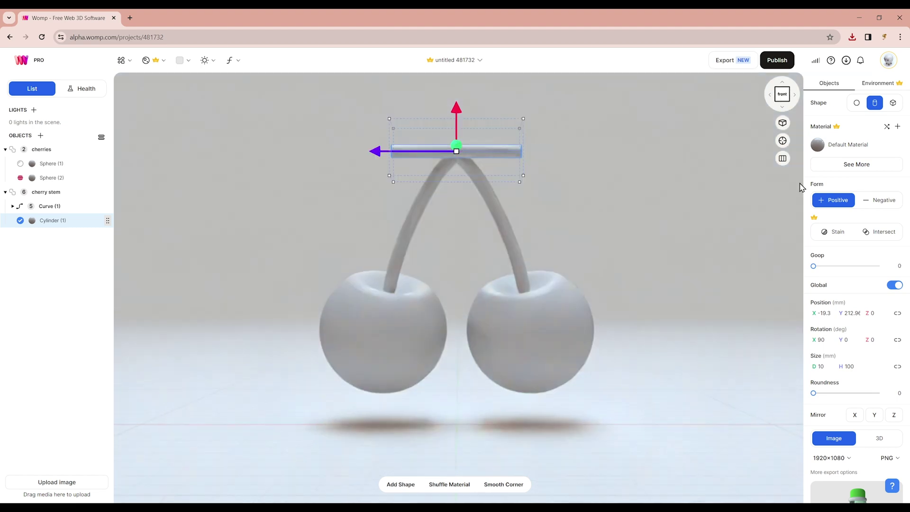
- Set the cylinder's roundness to 100 and its height to 80 mm
drag(814, 393, 852, 393)
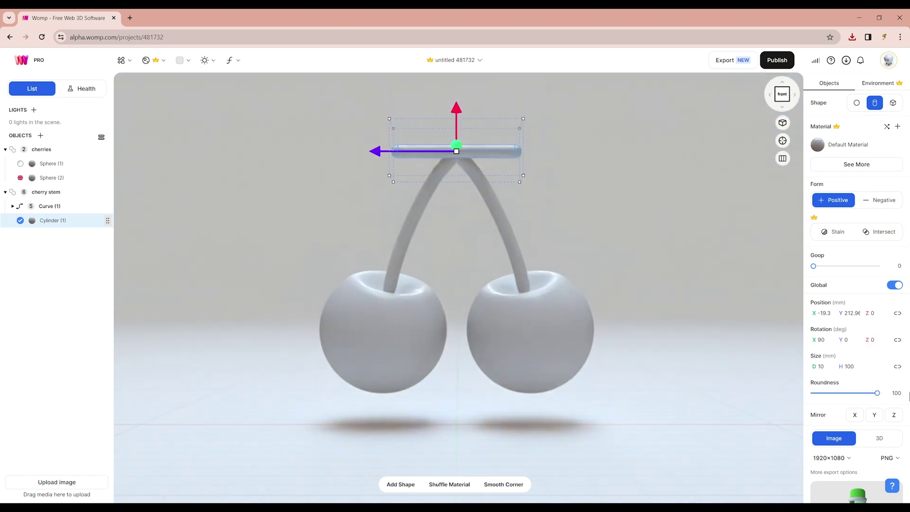
double_click(851, 366)
text(80)
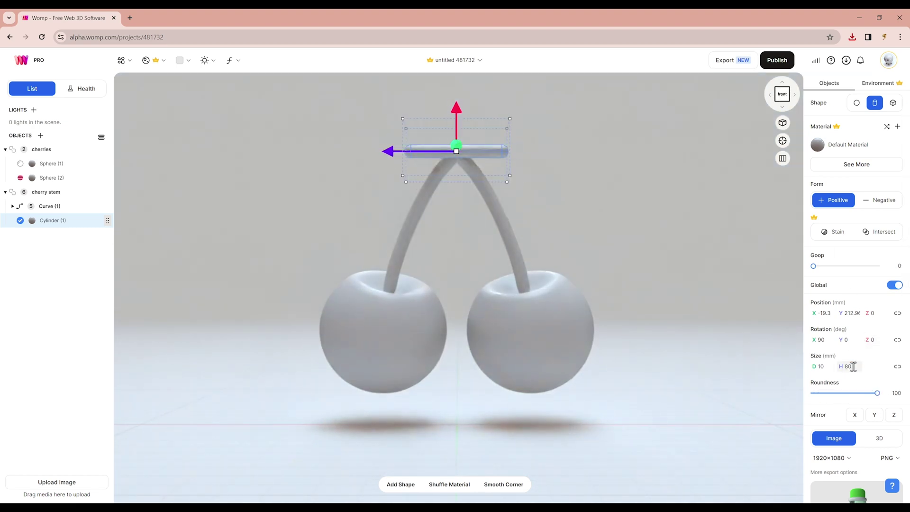
- Increase the goop of the stem's cylinder slightly so that it blends smoothly into the curved stems
mouse_move(81, 228)
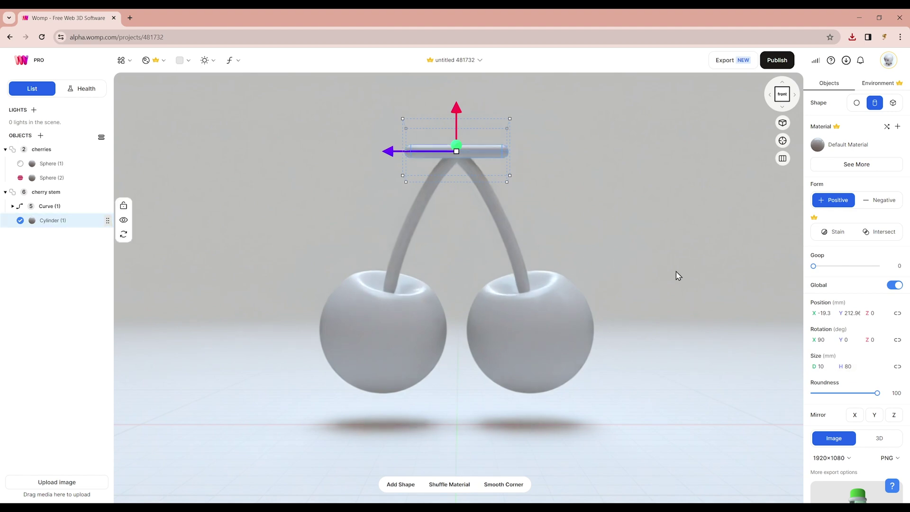
drag(813, 265, 820, 267)
- Apply Textured Iridescent Milk Glass to the cherries union with color #ff4949, metalness 12.5, roughness 15.62 and glass 25
click(41, 149)
click(154, 60)
click(176, 188)
scroll(109, 254, down, 5)
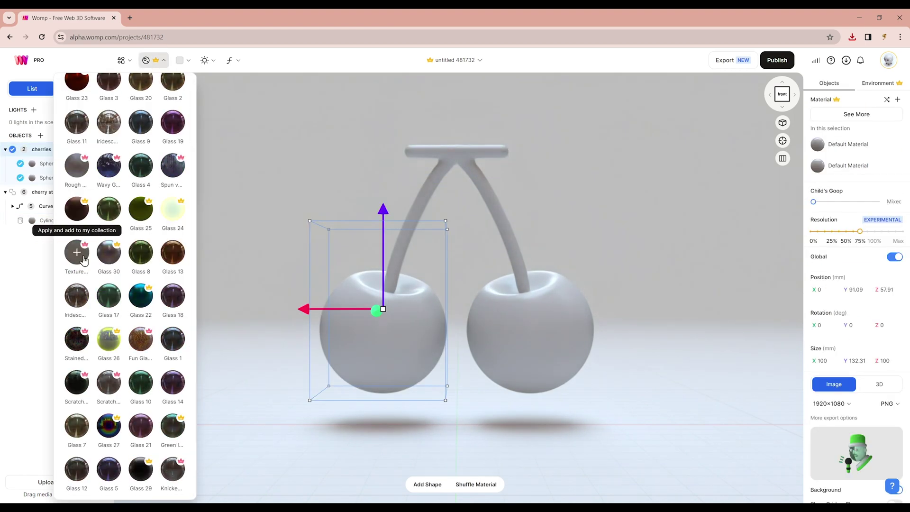
click(77, 252)
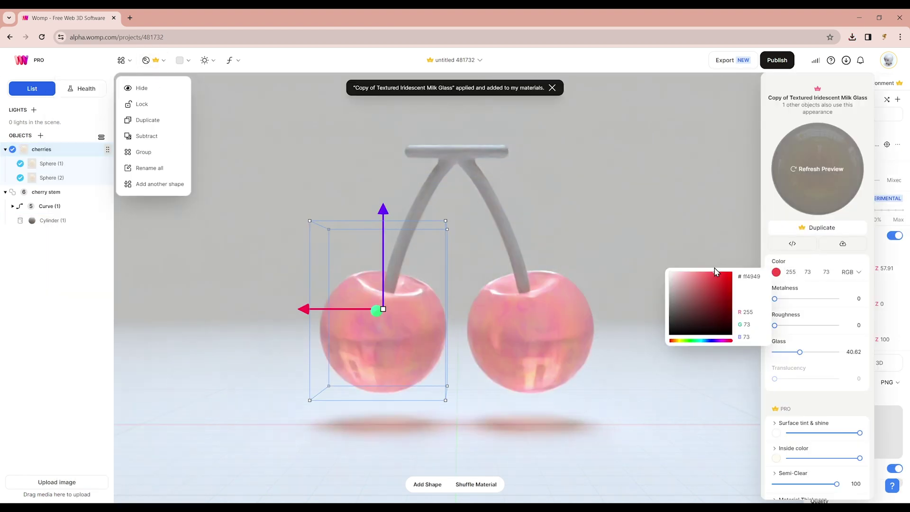
scroll(799, 278, down, 2)
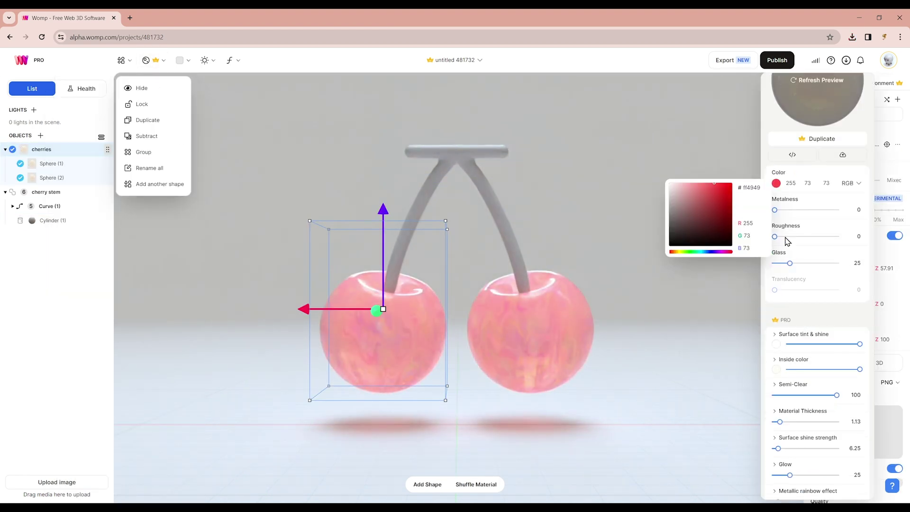
scroll(783, 215, down, 5)
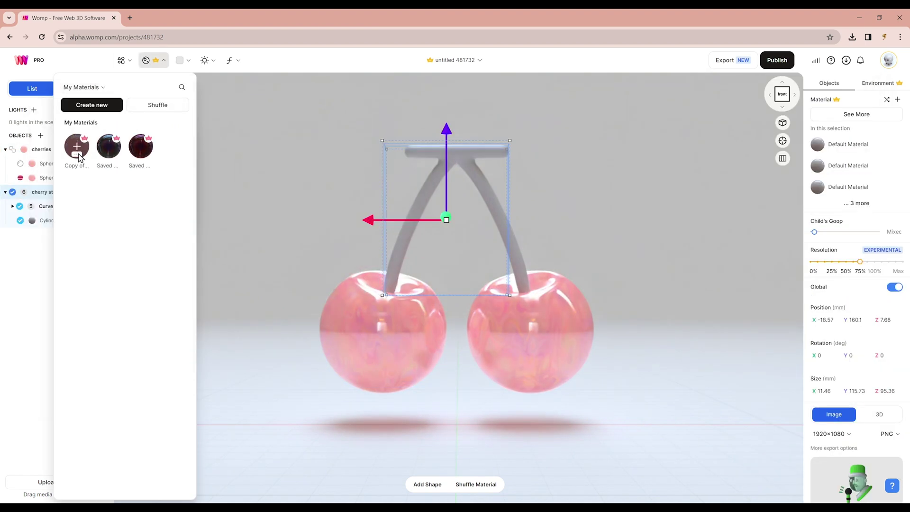
- Apply a duplicate of the cherries' glass material to the cherry stem union and recolor it pale purple
click(76, 147)
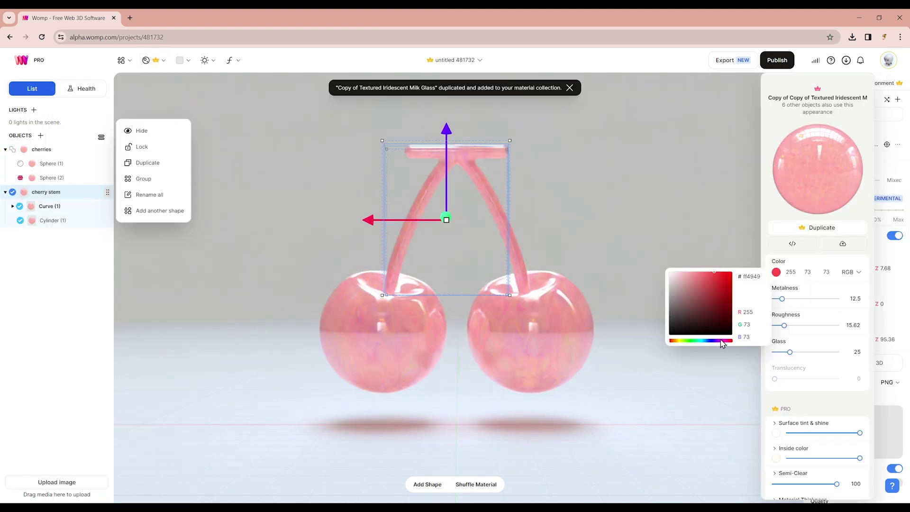
click(694, 278)
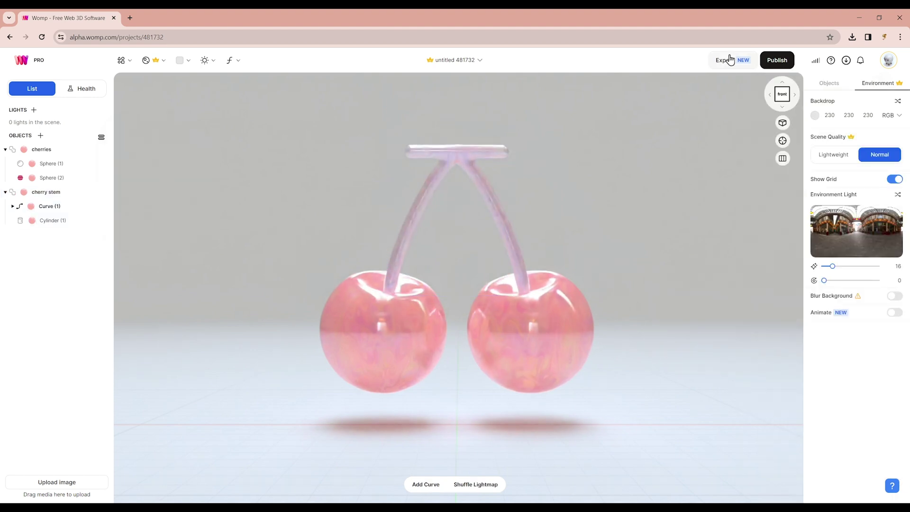
- Export the finished cherries scene
click(725, 60)
click(485, 373)
click(484, 373)
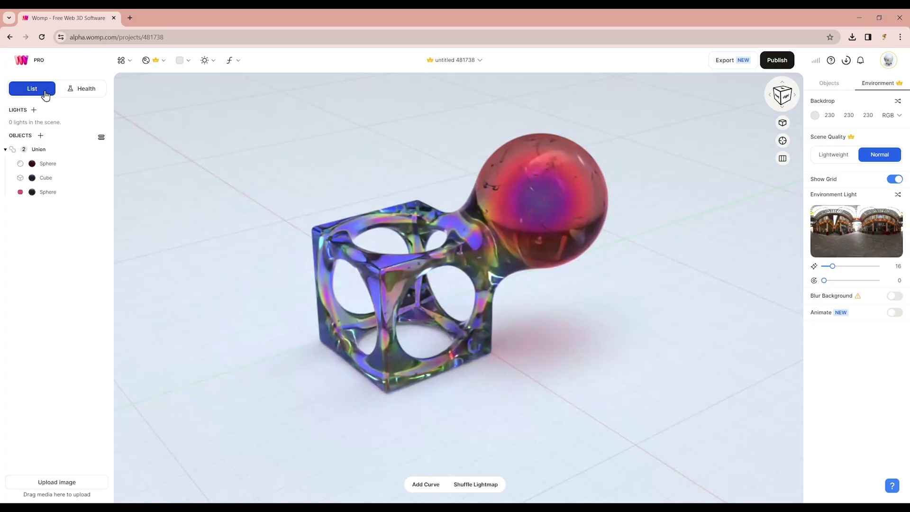
- Replace the new project's default union with a sphere at about Y 145, Z 56 mm and enlarge it
right_click(45, 149)
click(124, 141)
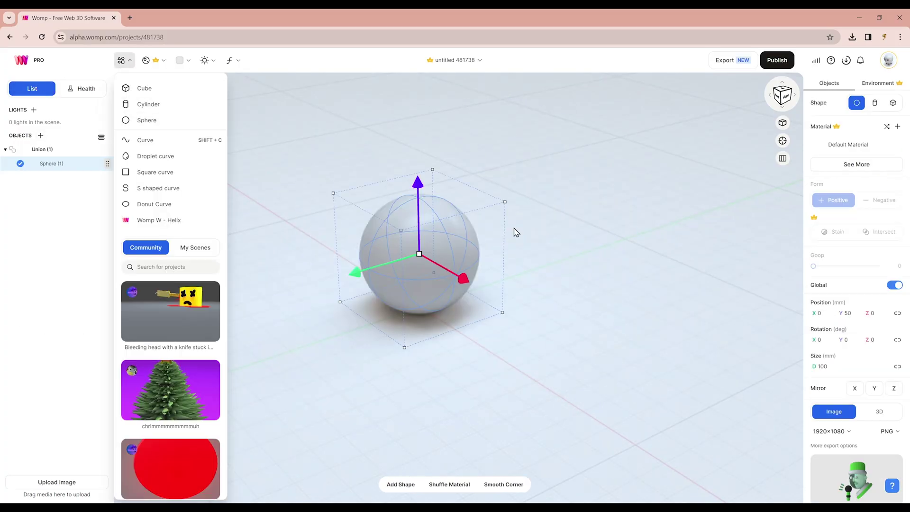
click(777, 96)
drag(420, 317, 349, 197)
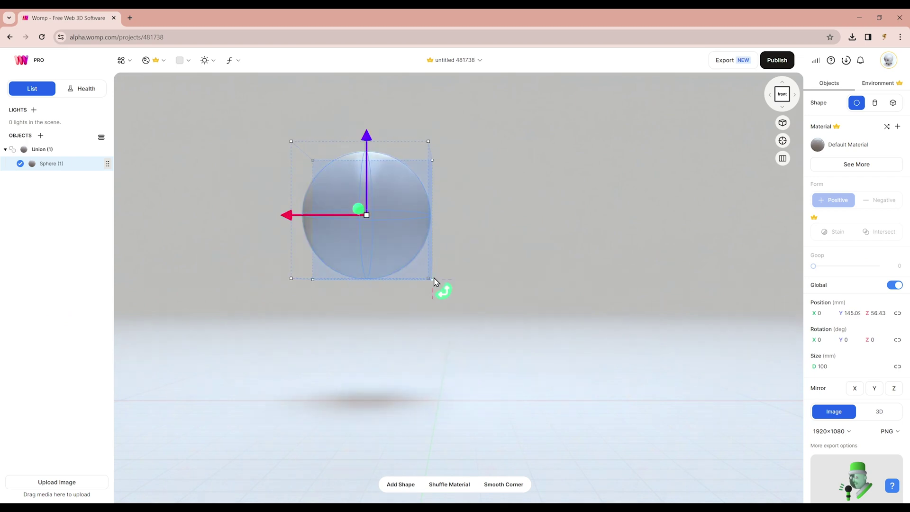
drag(432, 278, 467, 315)
- Duplicate the large sphere twice, placing a medium copy diagonally below it and a small copy beside its upper half
drag(378, 227, 467, 304)
drag(587, 227, 538, 262)
alt+drag(485, 305, 504, 157)
drag(571, 84, 513, 140)
drag(464, 173, 481, 149)
- Shrink the medium sphere slightly and nudge it upward
click(522, 270)
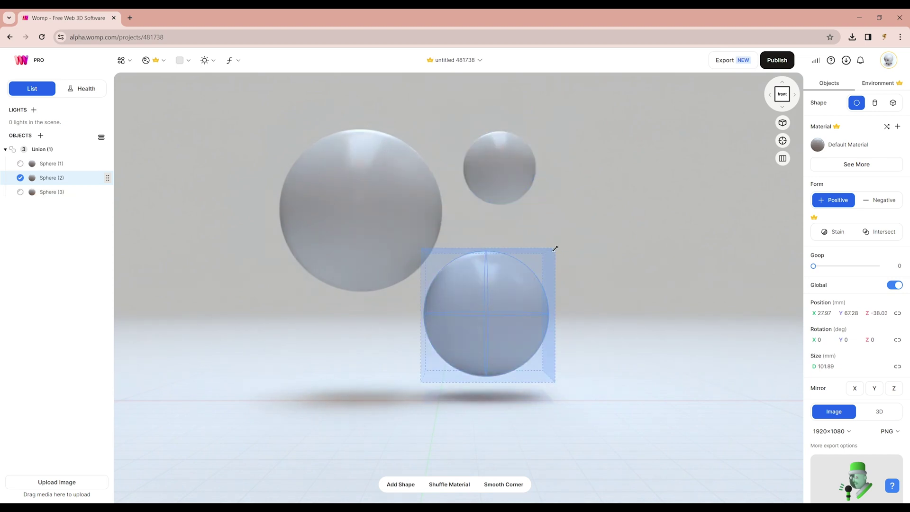
drag(555, 248, 544, 261)
drag(469, 306, 474, 296)
click(582, 237)
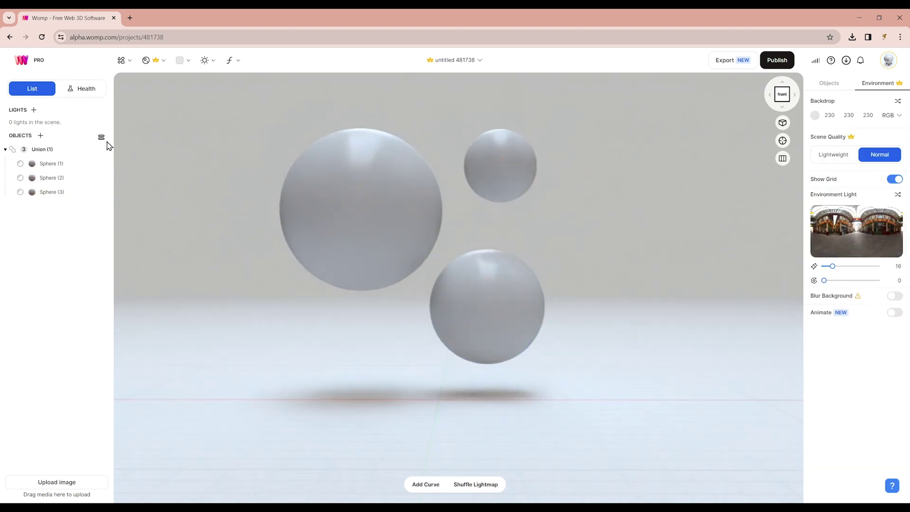
- Apply the Textured Iridescent Milk Glass material to the union of three spheres
click(281, 176)
click(152, 60)
scroll(161, 315, down, 5)
click(77, 256)
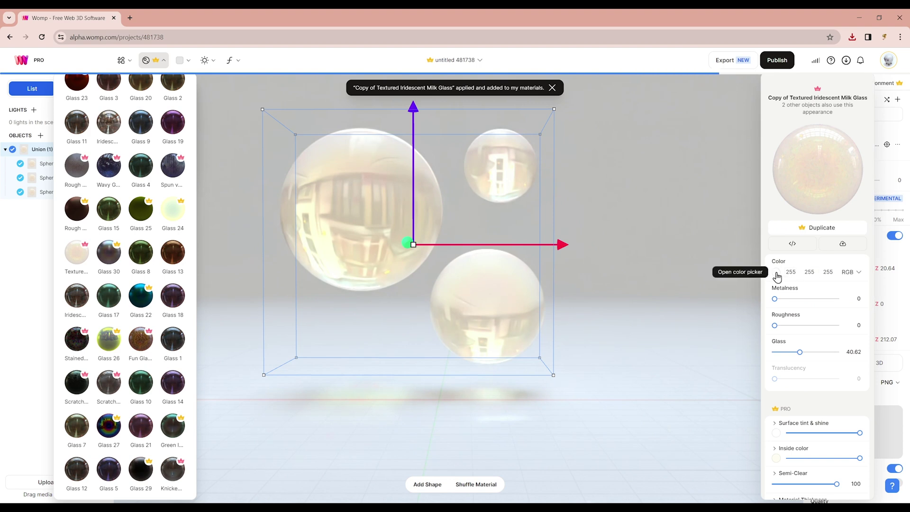
- Tint the bubbles' material light blue #b0e1ff, with metalness 18.75, roughness 9.375 and glass 43.75
click(776, 272)
click(689, 272)
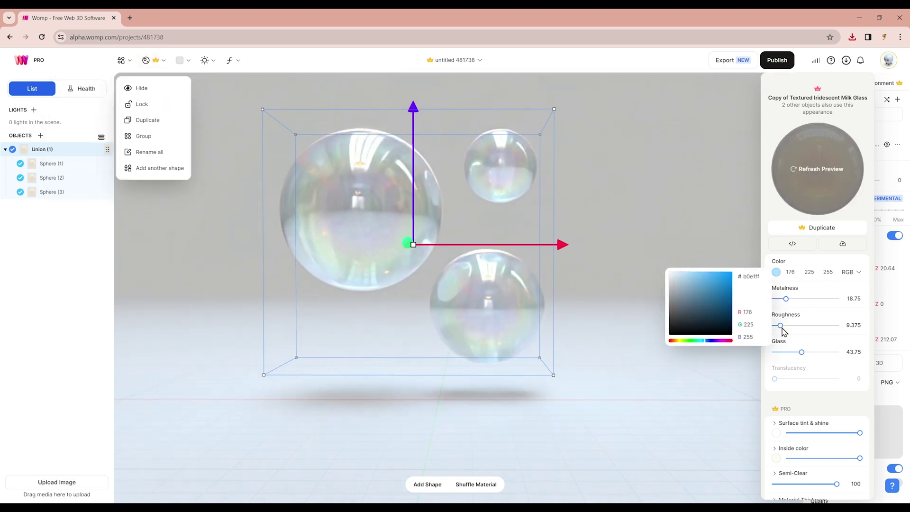
click(624, 214)
- Choose an environment light for the bubbles scene and adjust its rotation
click(207, 60)
scroll(198, 335, down, 6)
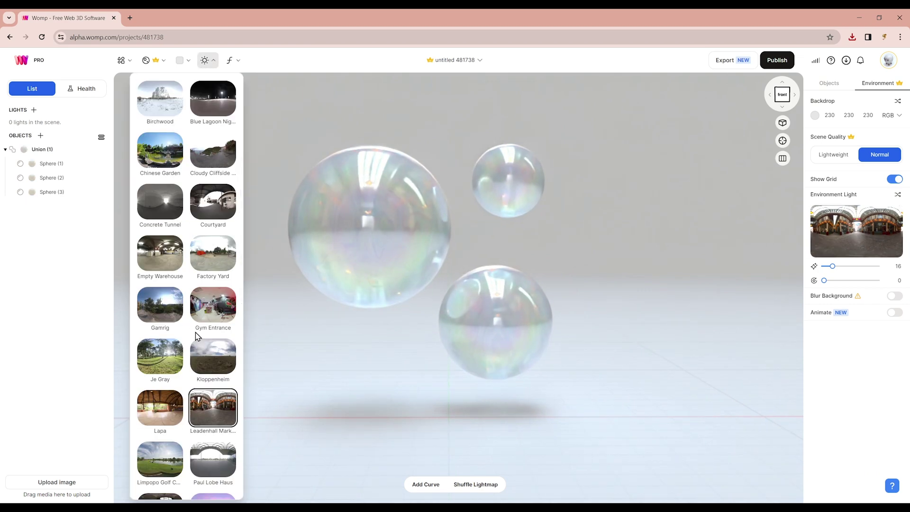
click(208, 408)
mouse_move(824, 281)
mouse_down()
mouse_move(841, 280)
mouse_move(827, 267)
mouse_up()
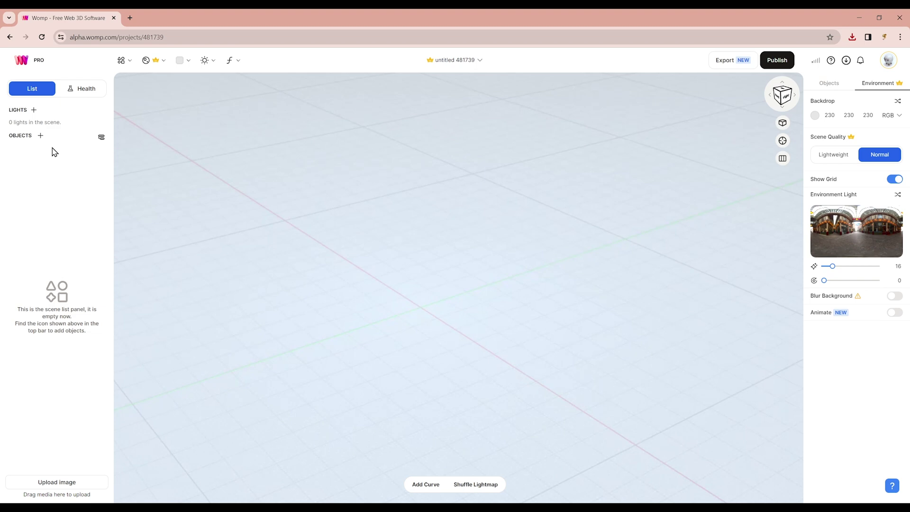
- In a new project, add a horizontal cylinder rotated 90° about X, about 210 mm long with roundness 100, and slim it slightly
click(124, 61)
click(152, 104)
drag(504, 255, 541, 257)
drag(813, 392, 877, 393)
drag(354, 256, 253, 257)
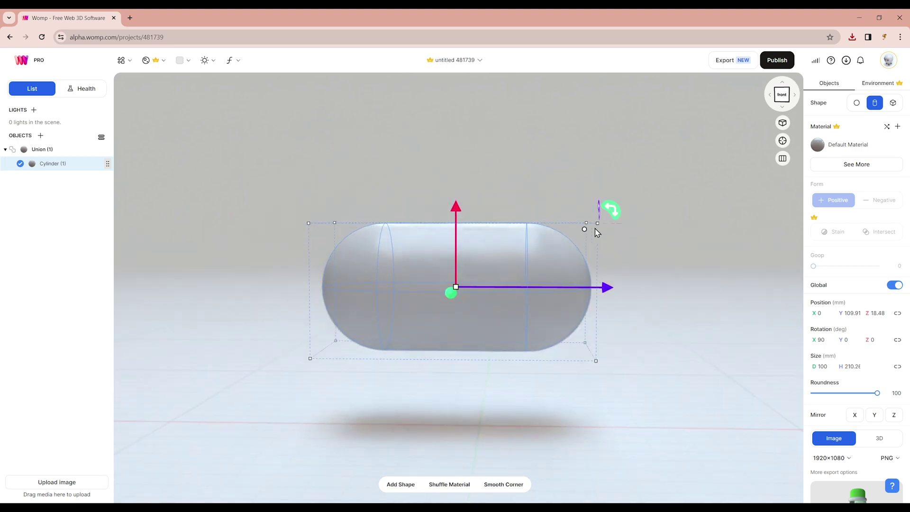
drag(450, 226, 451, 235)
- Add a 100 mm sphere over the cylinder's end at about Y 122, Z 90 mm and set its goop to 28
click(40, 135)
drag(146, 120, 367, 267)
drag(817, 266, 816, 266)
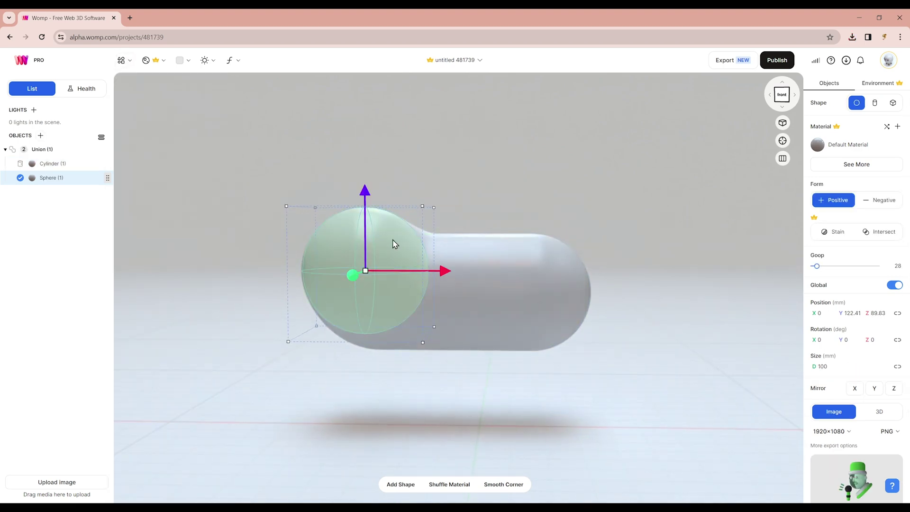
- Duplicate the sphere as the cloud's top puff, about 106 mm in diameter, at about Y 155, Z 20 mm
key(ctrl+d)
drag(405, 250, 478, 207)
drag(519, 154, 470, 219)
click(893, 266)
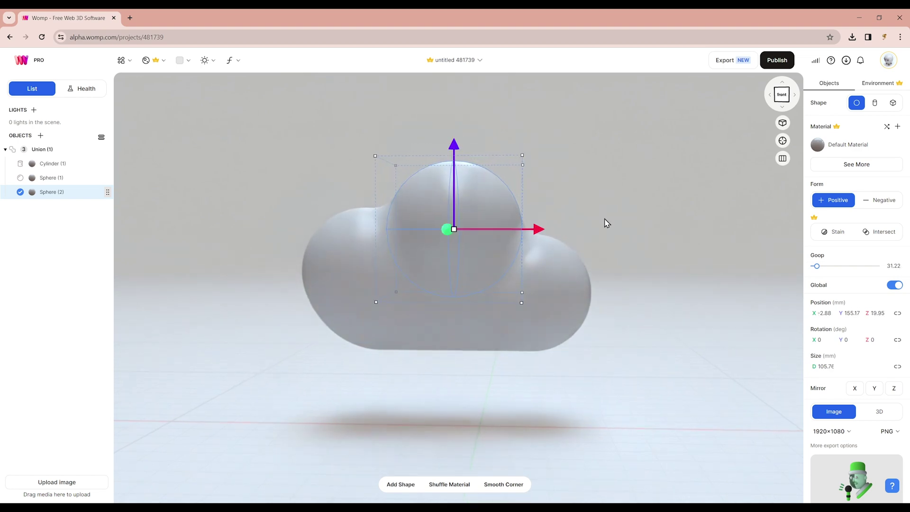
- Lower the cloud's side sphere slightly, shift the top sphere to about Z 26 mm and set its goop to 20
click(785, 106)
click(351, 265)
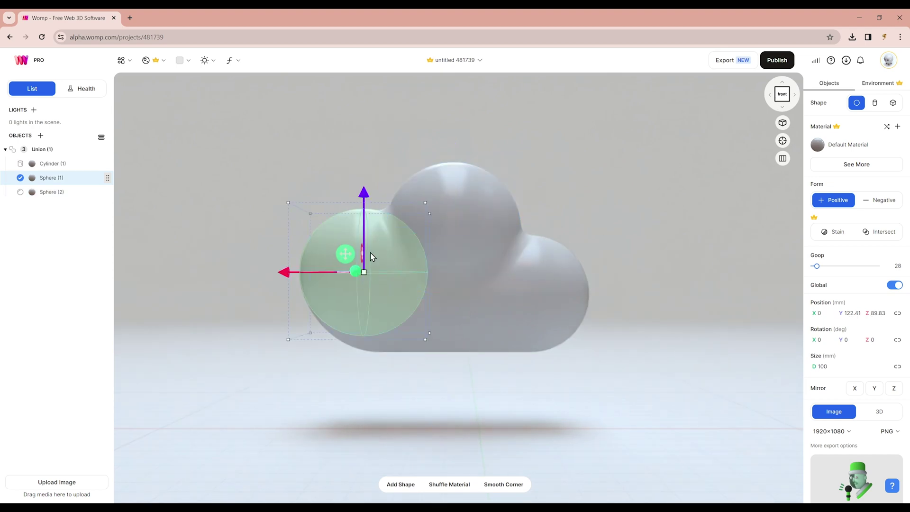
drag(362, 197, 363, 202)
click(478, 217)
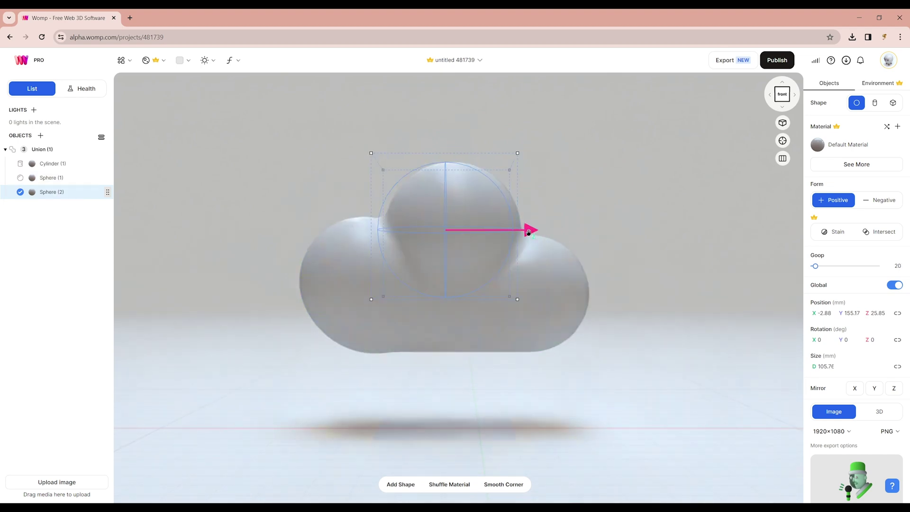
- Apply the Textured Iridescent Milk Glass material to the whole cloud union
click(52, 150)
click(151, 60)
scroll(133, 189, down, 10)
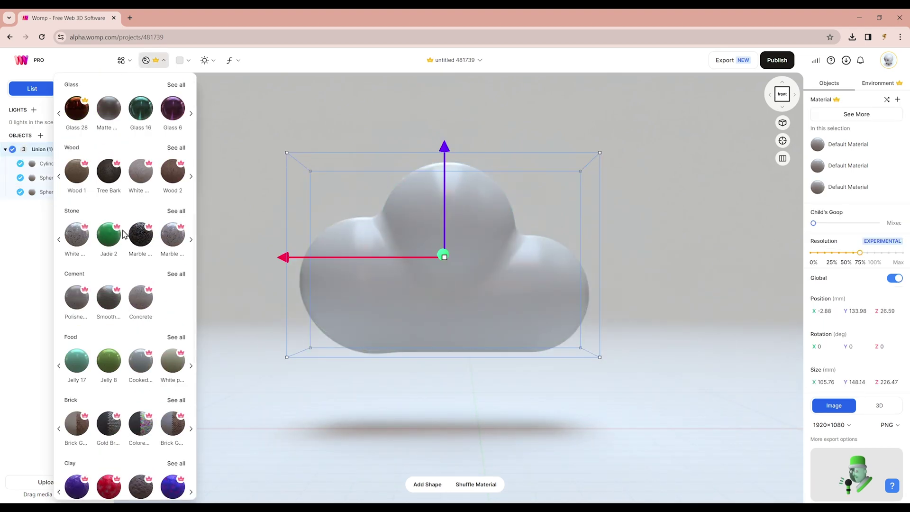
click(176, 144)
click(76, 251)
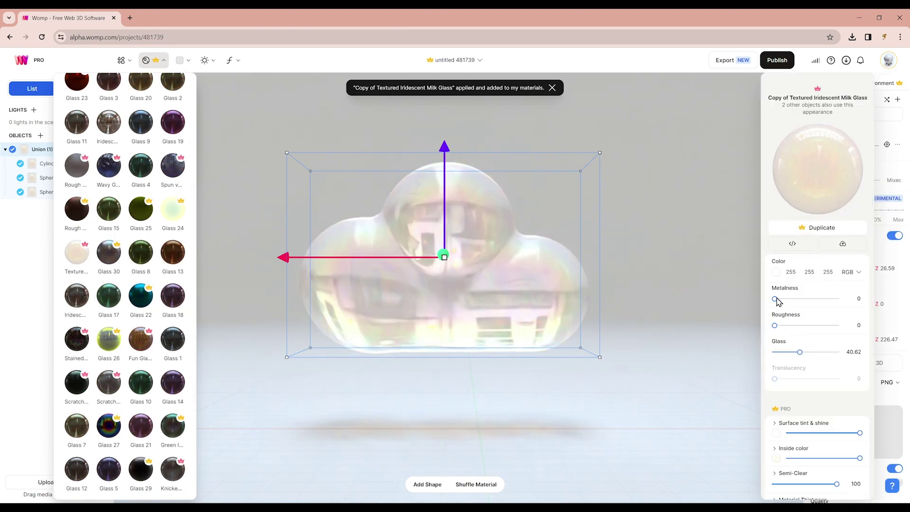
- Set the cloud material's metalness to 18.75, roughness to 15.62 and glass to 25
drag(776, 299, 783, 299)
click(780, 326)
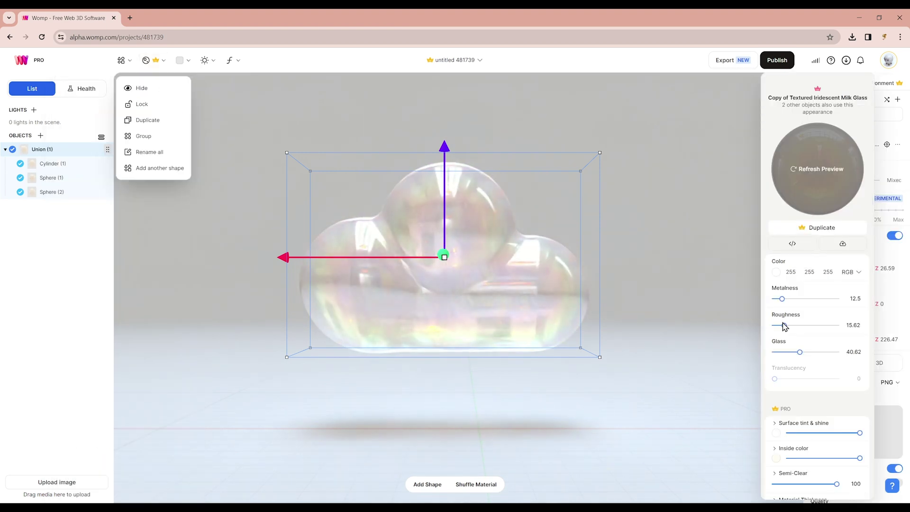
click(785, 298)
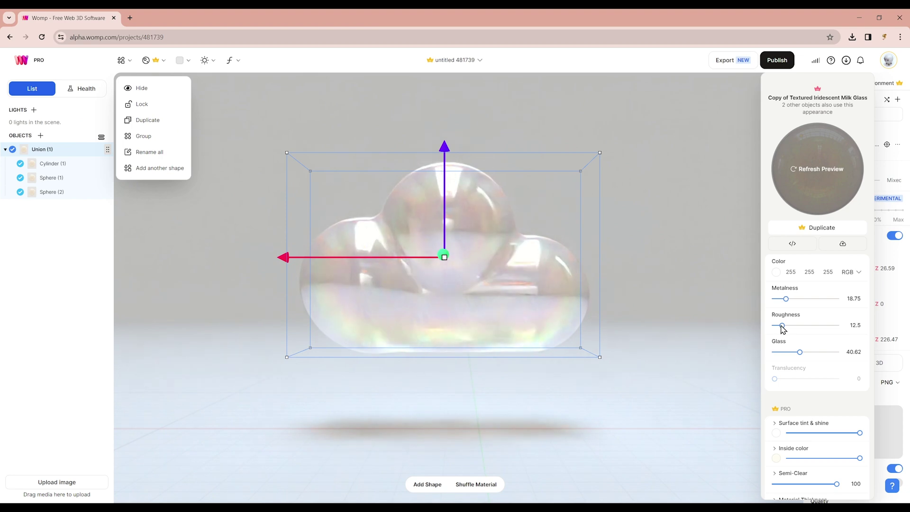
drag(799, 352, 789, 351)
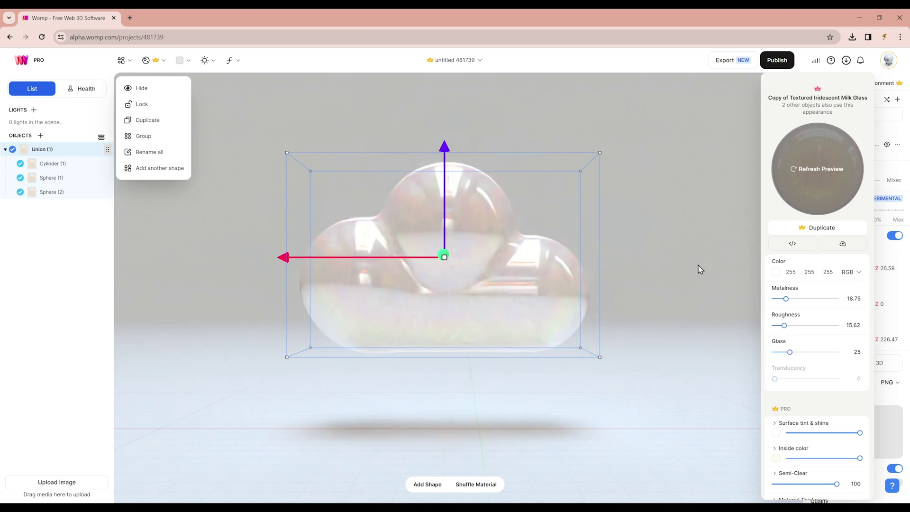
click(695, 263)
- Choose an environment light for the cloud scene and adjust its rotation
click(207, 60)
scroll(199, 376, down, 9)
click(217, 239)
mouse_move(824, 280)
mouse_down()
mouse_move(832, 280)
mouse_move(827, 269)
mouse_up()
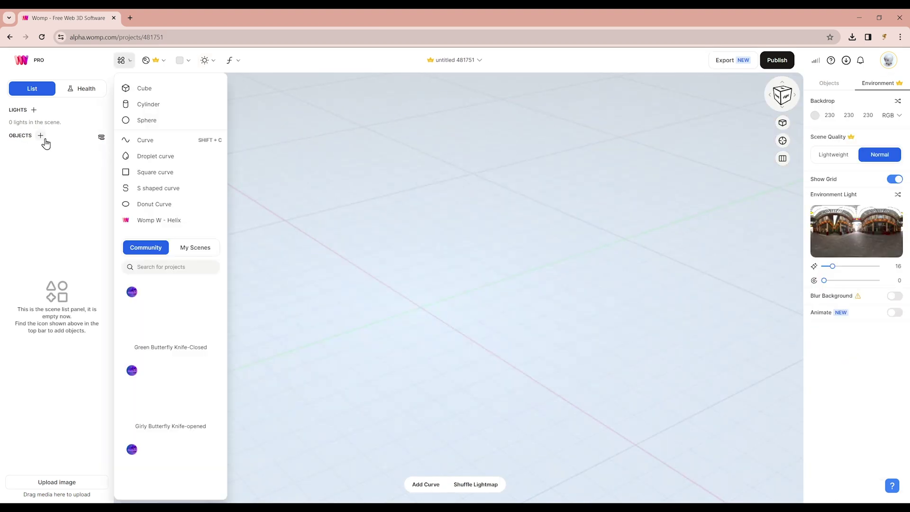
- In a new project, add a cylinder mirrored across Z and set its diameter and height to 50 mm
click(146, 104)
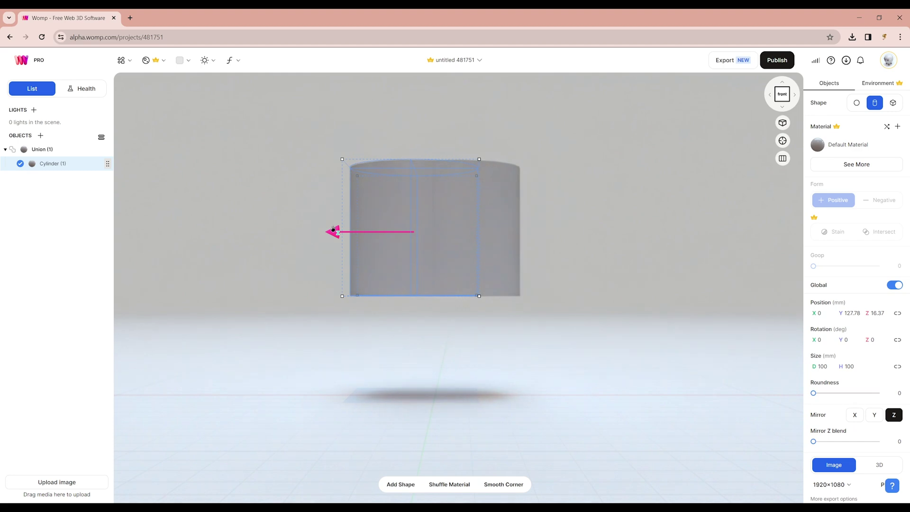
click(823, 366)
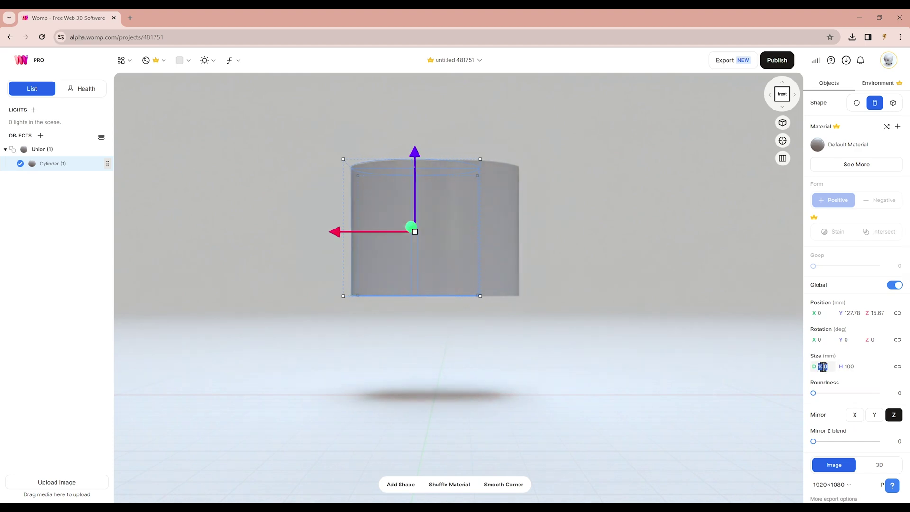
text(50)
- Move the mirrored cylinder to about Z 5 mm, tilt it about -11° about X and set its roundness to about 47
drag(463, 194, 476, 194)
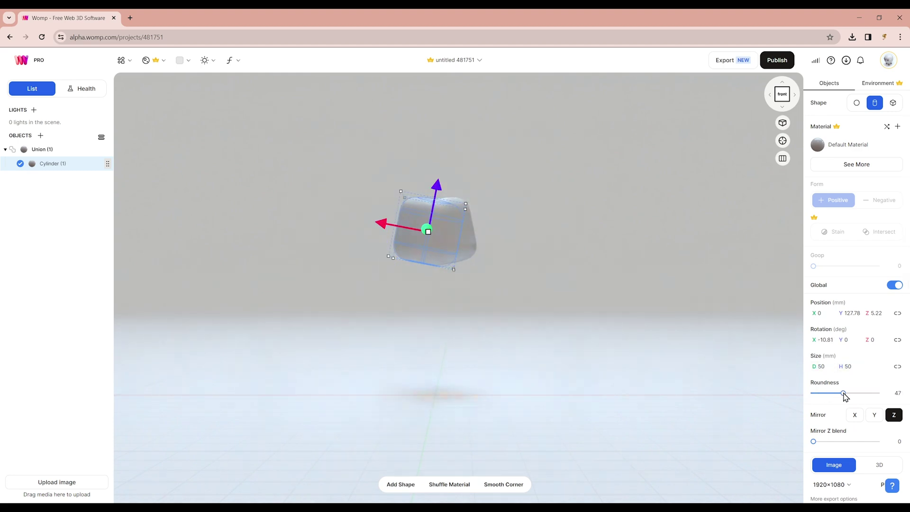
click(523, 241)
drag(522, 241, 531, 257)
- Add a curve, delete all but its first point, and give it a cylinder shape mirrored across Z
click(40, 136)
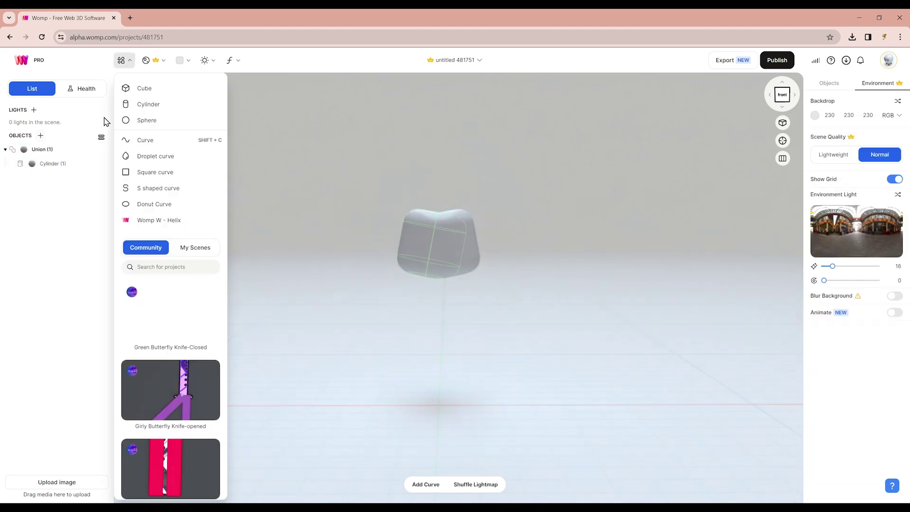
click(145, 140)
click(61, 220)
key(Delete)
click(62, 207)
click(65, 195)
click(876, 100)
click(894, 361)
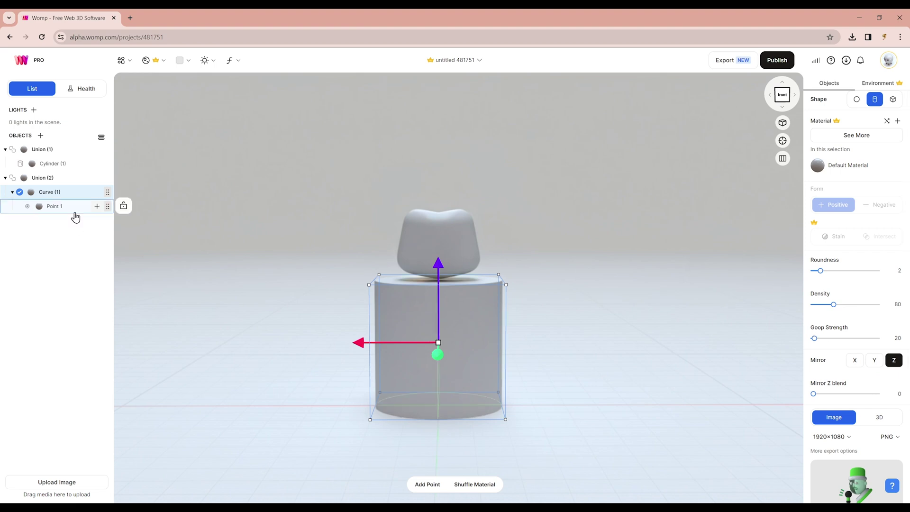
- Set the curve point's roundness to 100 and its diameter to 20 mm
click(57, 206)
drag(813, 297, 877, 297)
text(20)
key(Return)
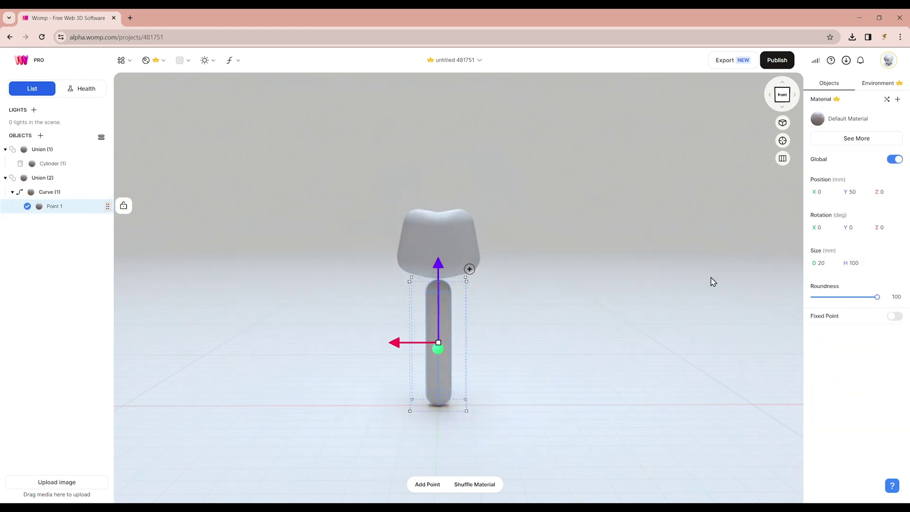
- Move the curve point up to about Y 128 mm and sideways to about Z 19 mm, beside the bow's knot
right_drag(583, 223, 564, 280)
drag(441, 258, 438, 175)
drag(481, 236, 461, 233)
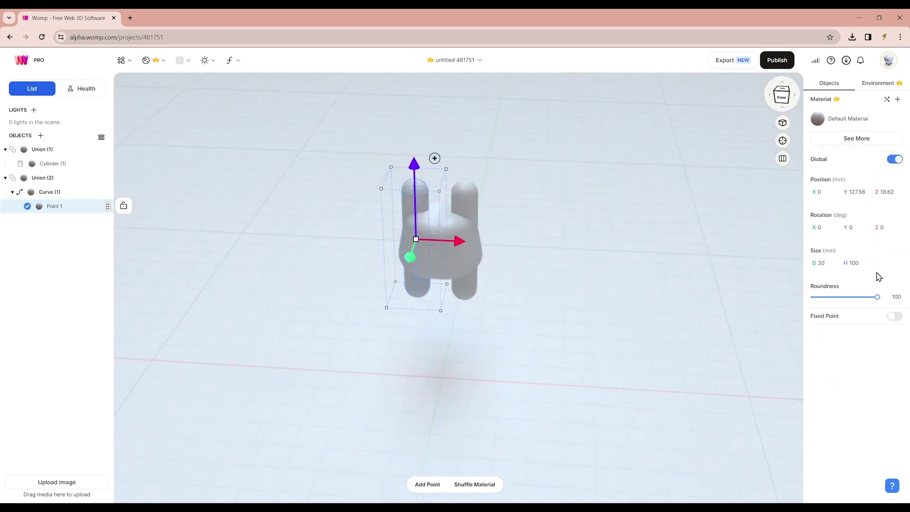
- Set the curve point's height to 60 mm and fine-tune its vertical position against the bow's knot
double_click(859, 264)
text(60)
key(Return)
right_drag(593, 142, 614, 92)
drag(411, 198, 411, 212)
drag(412, 202, 412, 199)
- Duplicate the curve point six times and arrange the copies into a closed loop forming the mirrored bow's side
right_drag(488, 199, 459, 262)
key(ctrl+d)
drag(431, 251, 332, 295)
key(ctrl+d)
key(ctrl+d)
drag(332, 294, 305, 257)
key(ctrl+d)
right_drag(305, 257, 335, 213)
drag(356, 254, 426, 241)
key(ctrl+d)
key(ctrl+d)
- Select two neighbouring points on the front of the bow loop and move them together to refine its outline
click(387, 295)
shift+click(329, 300)
drag(352, 320, 355, 302)
click(399, 351)
right_drag(403, 348, 396, 271)
- Increase the heights of the bow loop's outer end point and of Point 3 on its front to flare the side
click(283, 278)
drag(845, 263, 904, 260)
click(324, 277)
right_drag(320, 231, 342, 280)
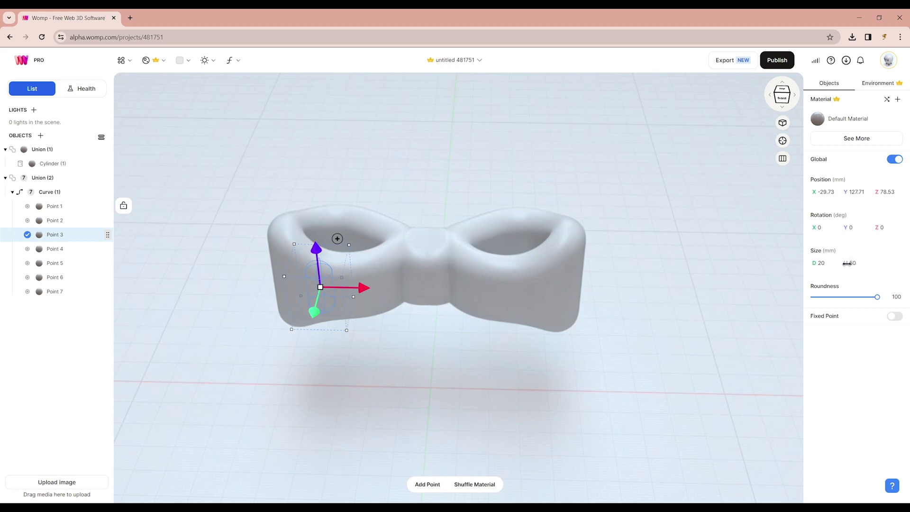
drag(846, 263, 904, 263)
right_drag(389, 257, 413, 298)
- Increase the heights of the bow loop's rear point and of Point 2 to shape the taper towards the knot
click(337, 217)
right_drag(633, 301, 611, 223)
drag(849, 263, 877, 263)
right_drag(398, 218, 377, 279)
click(375, 282)
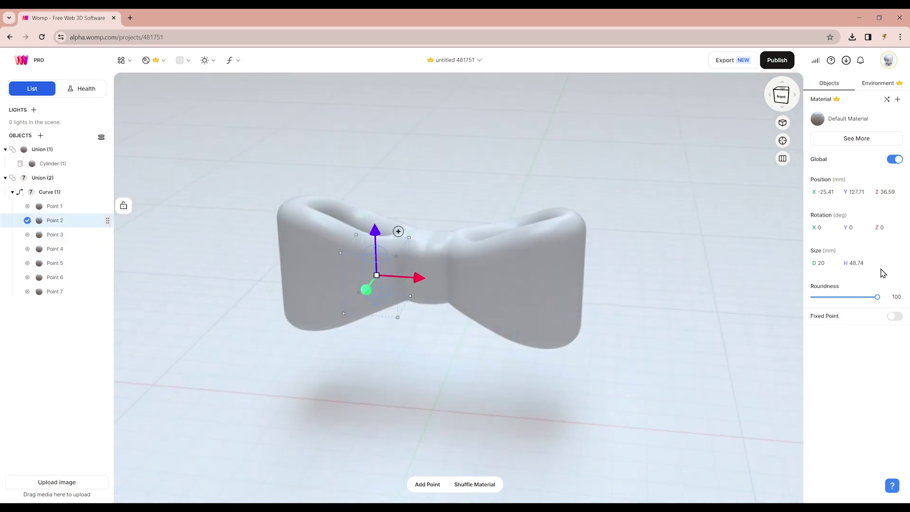
drag(848, 263, 875, 263)
- Raise Points 2 and 3 together to about Y 133 mm and adjust the outer end point's vertical position from the front view
right_drag(456, 147, 540, 92)
click(368, 221)
click(319, 278)
shift+click(375, 275)
drag(352, 207, 351, 198)
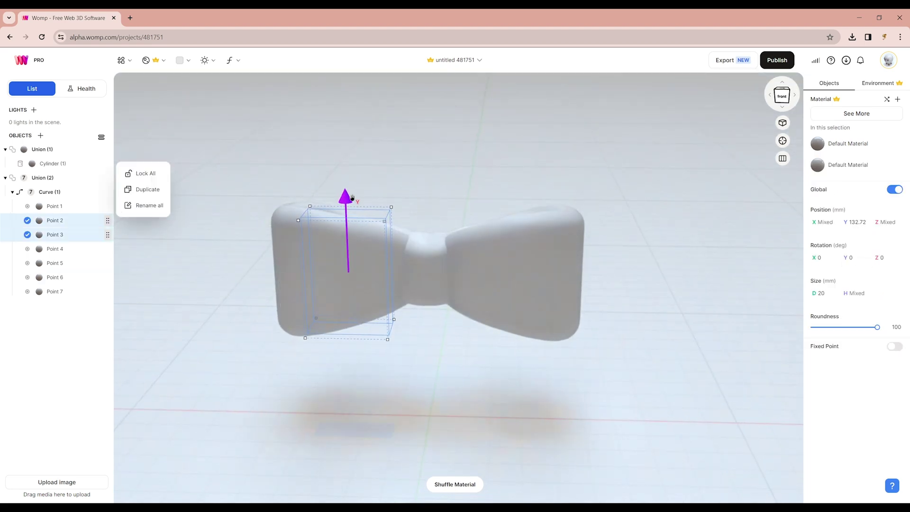
click(782, 96)
click(283, 288)
mouse_move(262, 255)
mouse_down()
mouse_move(279, 249)
mouse_move(264, 264)
mouse_up()
- Set the height of Points 1 and 7 beside the bow's knot to 15 mm
click(57, 192)
click(396, 273)
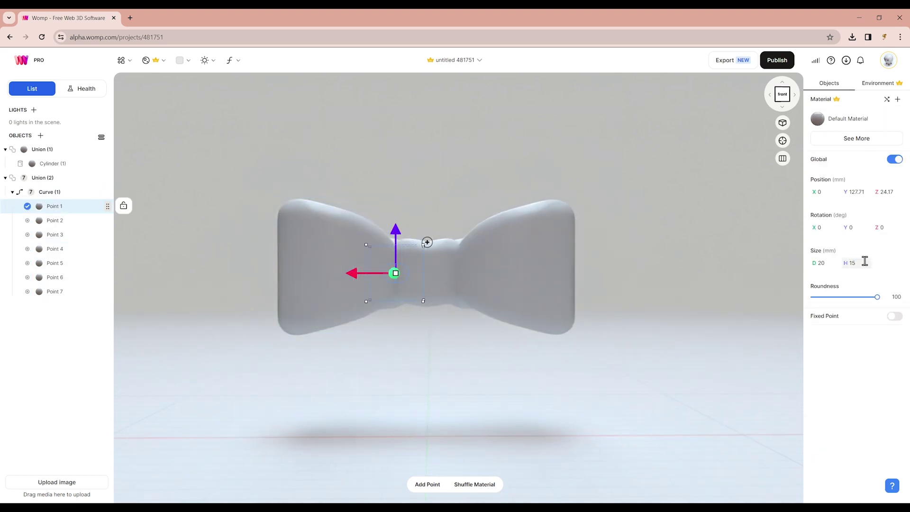
click(396, 273)
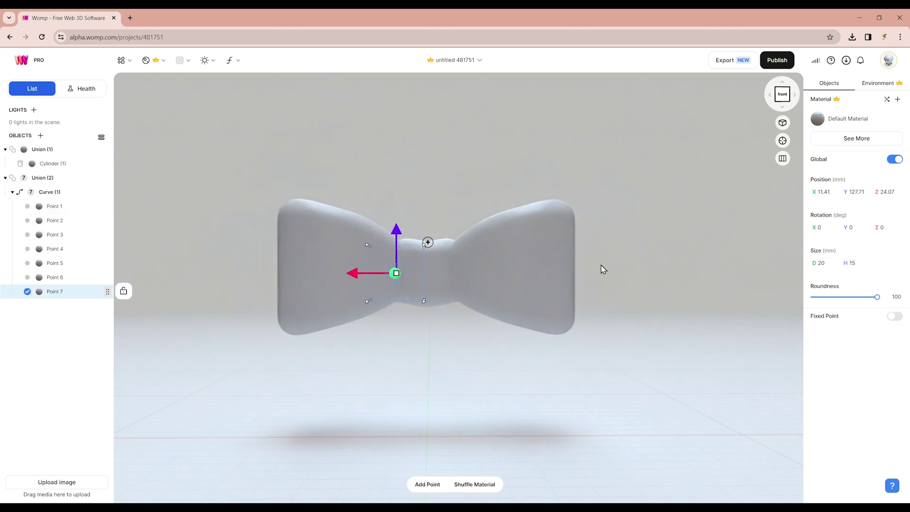
click(450, 180)
- Add a sphere to Union (2) and mirror it along Z
click(12, 192)
click(43, 178)
click(125, 60)
click(147, 120)
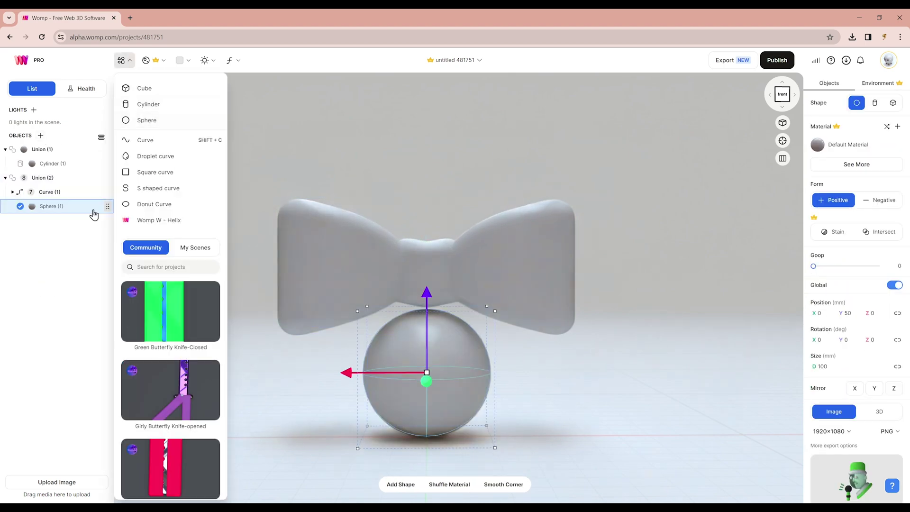
click(894, 388)
- Place the mirrored sphere inside the bow loop at about Y 131 and Z 86 mm, with an 80 mm diameter and slight goop
drag(346, 373, 255, 373)
drag(335, 290, 340, 189)
drag(259, 268, 234, 269)
click(782, 94)
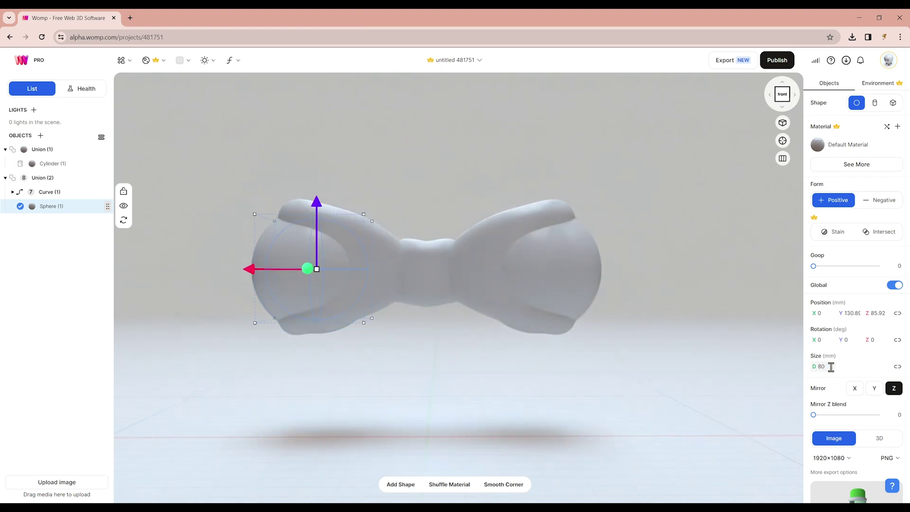
drag(814, 266, 821, 267)
- Select Union (1), the bow curve and the sphere, and raise them together to make room below the bow
click(42, 149)
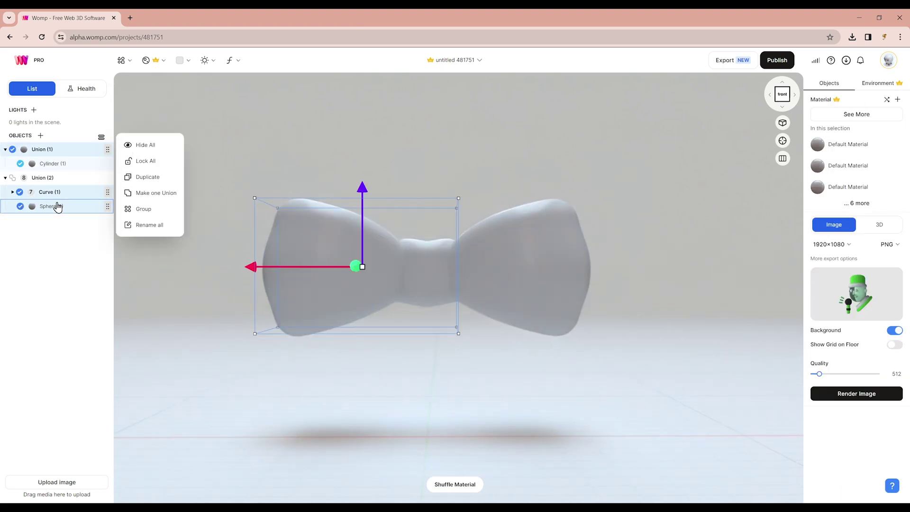
shift+click(56, 206)
shift+click(52, 192)
drag(368, 187, 370, 146)
click(374, 317)
- Add a curve with a cylinder shape, mirrored along Z, below the bow for the ribbon tails
click(42, 137)
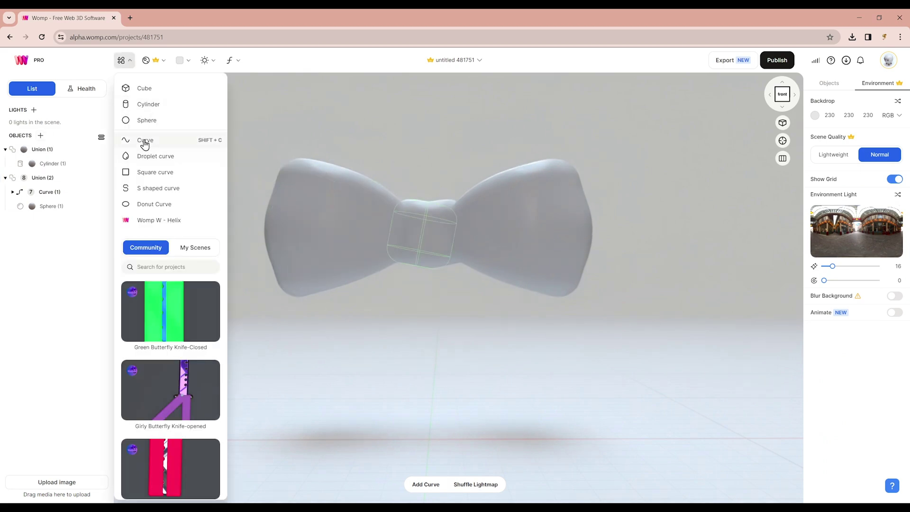
click(143, 144)
click(59, 238)
click(874, 99)
drag(505, 303, 452, 406)
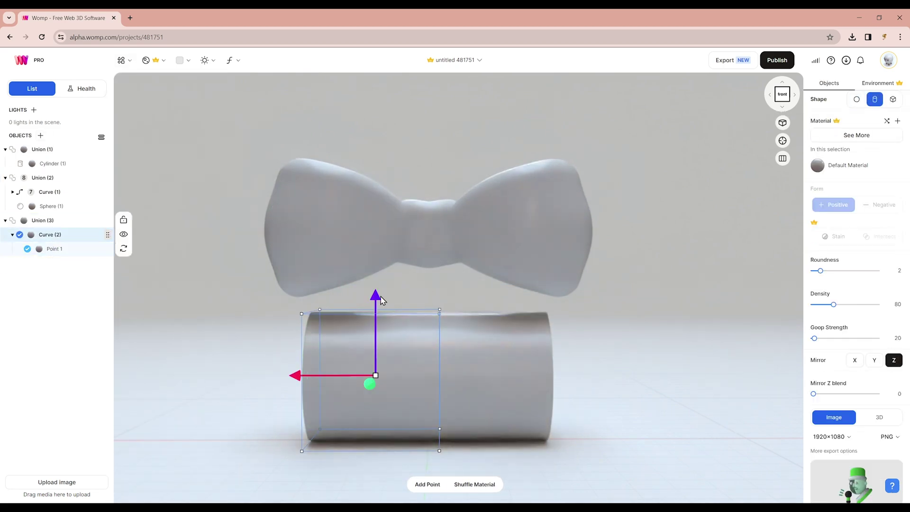
- Set the tail curve's first point to a 20 mm diameter and move it under the knot, at about Y 135 and Z 16 mm
click(54, 248)
click(823, 263)
text(20)
drag(375, 292, 390, 248)
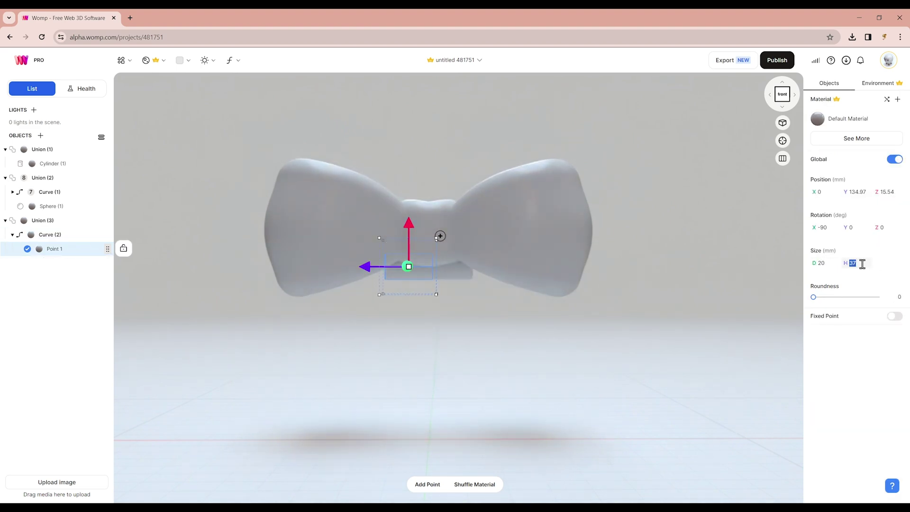
- Add two more points to extend the tail downward and outward, ending about Y 52 and Z 49 mm with a 15 mm diameter
drag(441, 236, 348, 345)
drag(410, 338, 408, 333)
drag(347, 347, 347, 355)
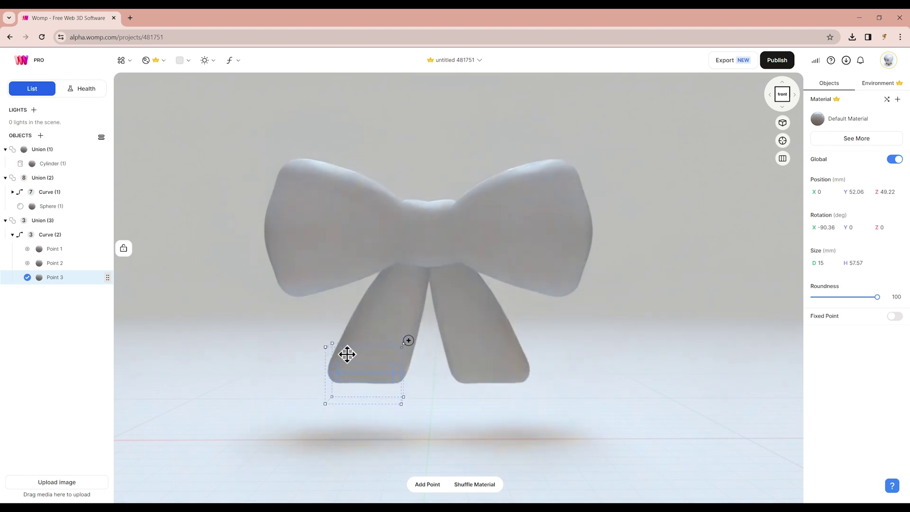
click(560, 323)
- Add a cube to Union (3), rotate it about -45° around X and move it below the ribbon tail's end
click(43, 226)
click(124, 60)
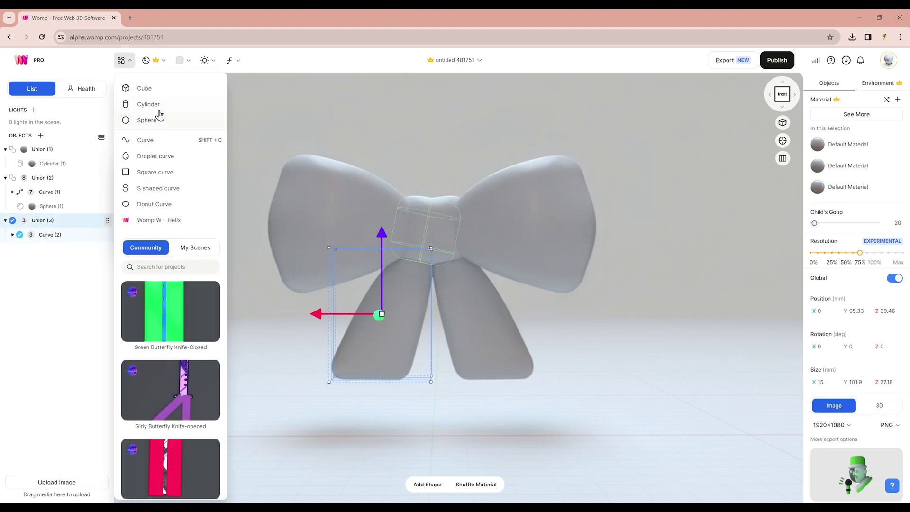
click(142, 87)
drag(498, 365, 526, 371)
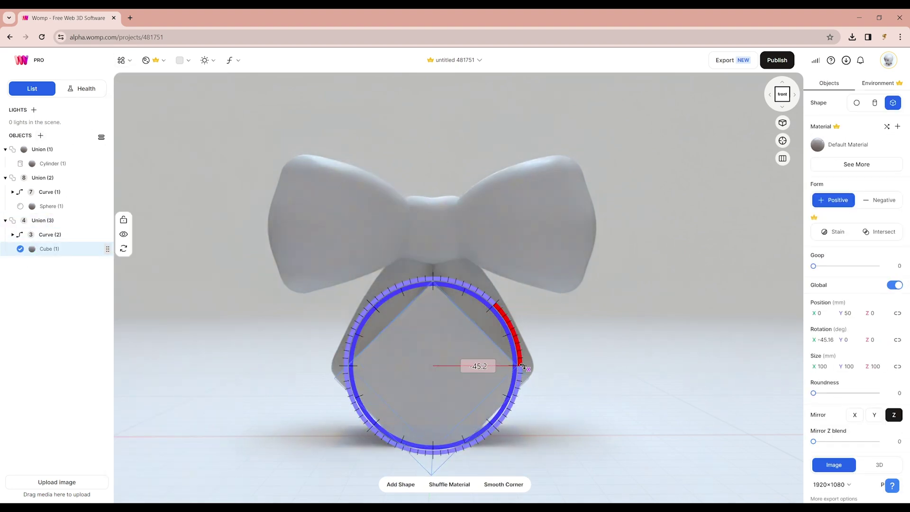
drag(370, 396, 344, 442)
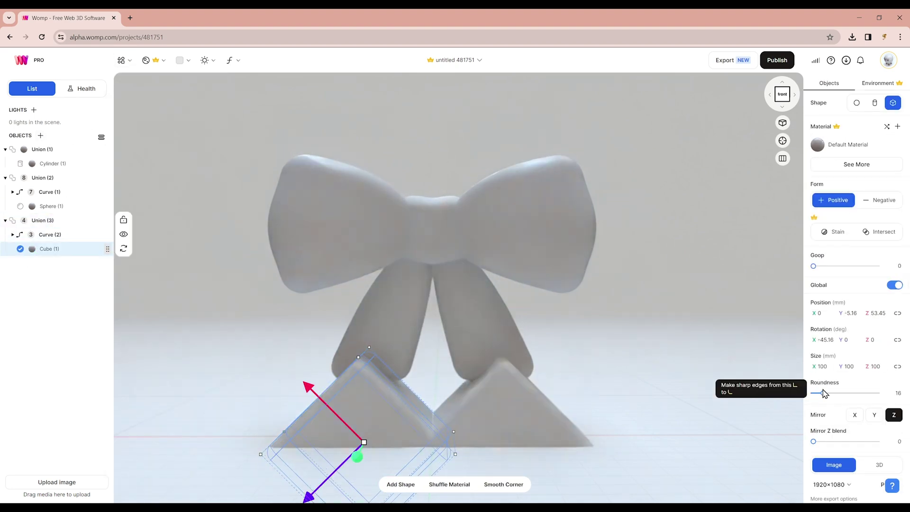
- Round the cube to 24, make it negative with goop 44, and lower it slightly to notch the tail ends
drag(814, 393, 829, 393)
click(881, 200)
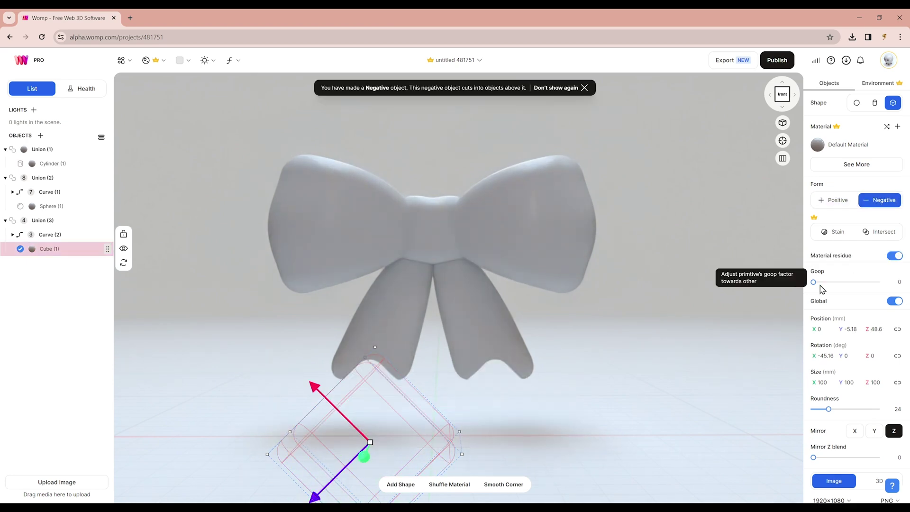
drag(352, 438, 341, 447)
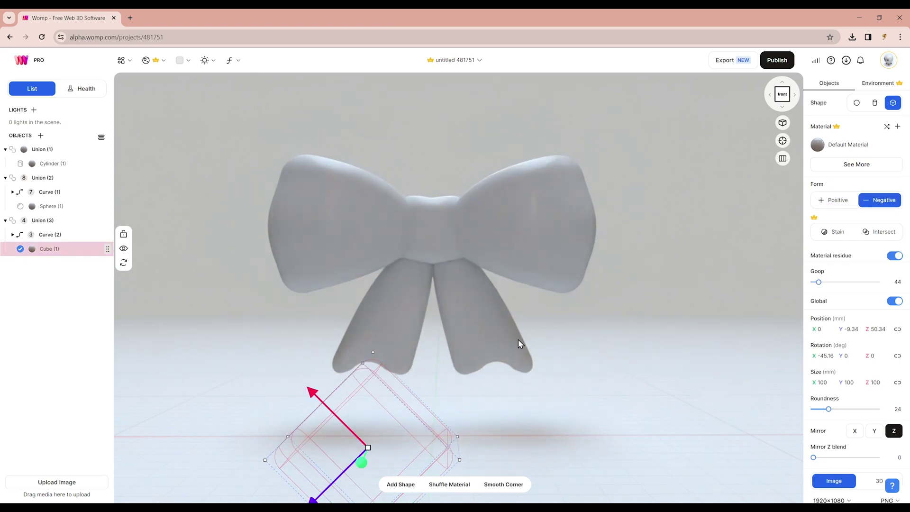
- Select all the bow's parts and apply the Textured Iridescent Milk Glass material
shift+click(50, 149)
click(146, 60)
scroll(125, 271, down, 5)
click(76, 252)
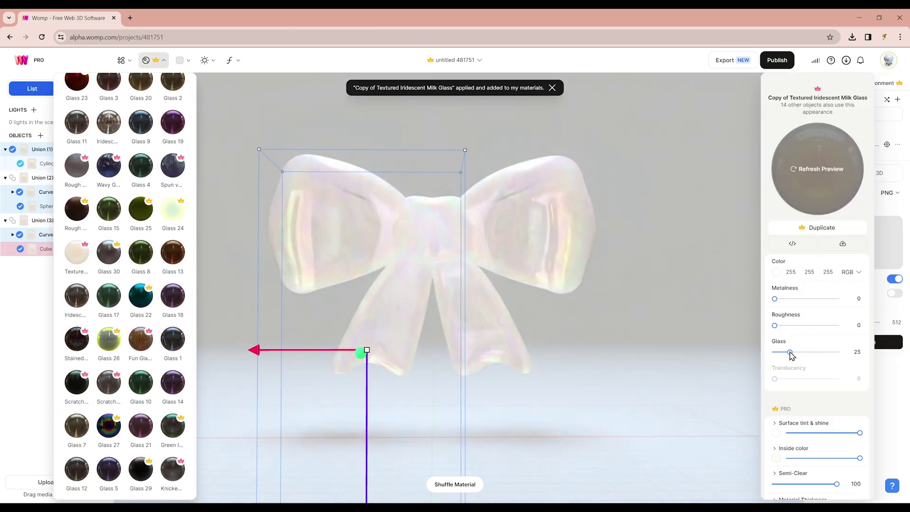
- Set the bow material's metalness and roughness to about 15.6 and glass to about 28, and tint it light pinkish purple
click(784, 325)
mouse_move(775, 299)
mouse_down()
mouse_move(791, 299)
mouse_move(784, 300)
mouse_up()
click(776, 272)
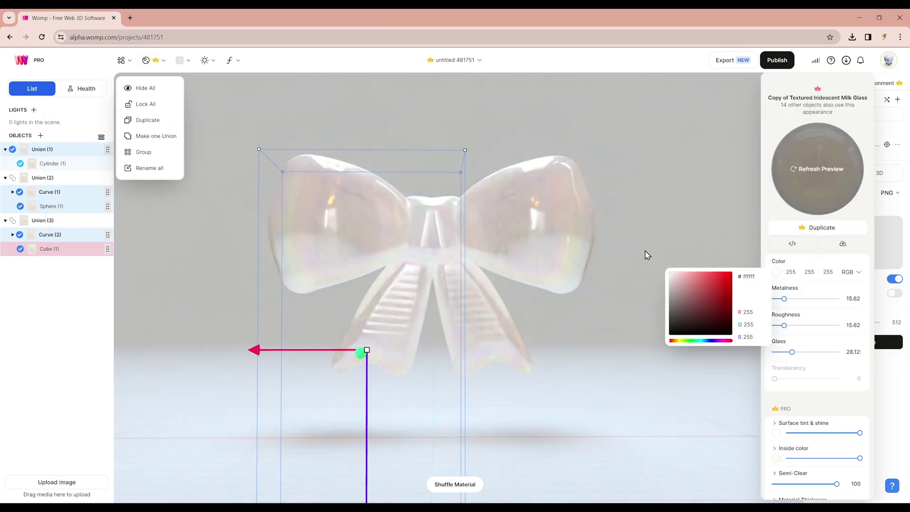
click(681, 283)
- Raise the ribbon tail curve's density to about 164 to smooth out its ridges
click(61, 221)
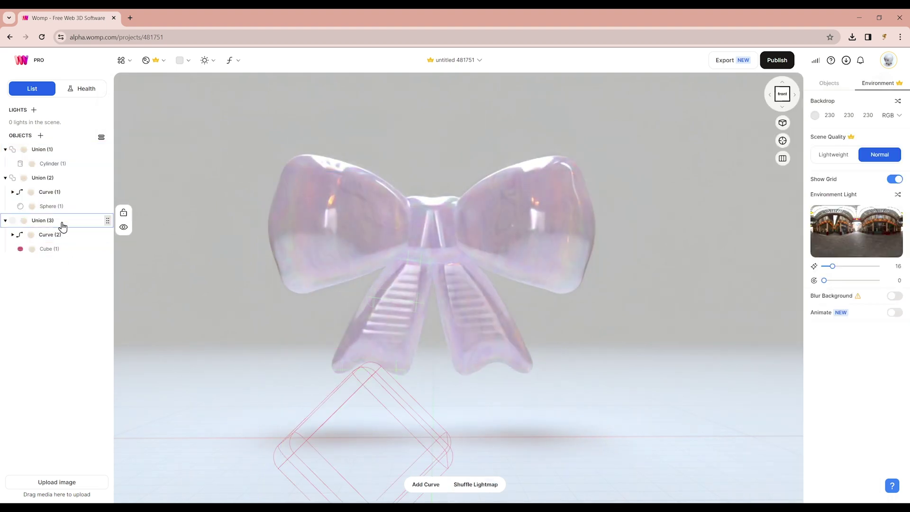
click(63, 240)
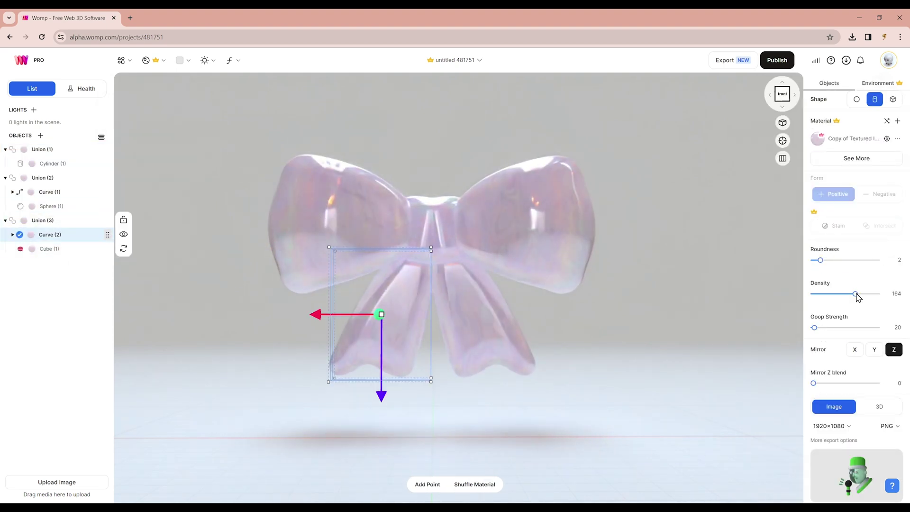
click(690, 185)
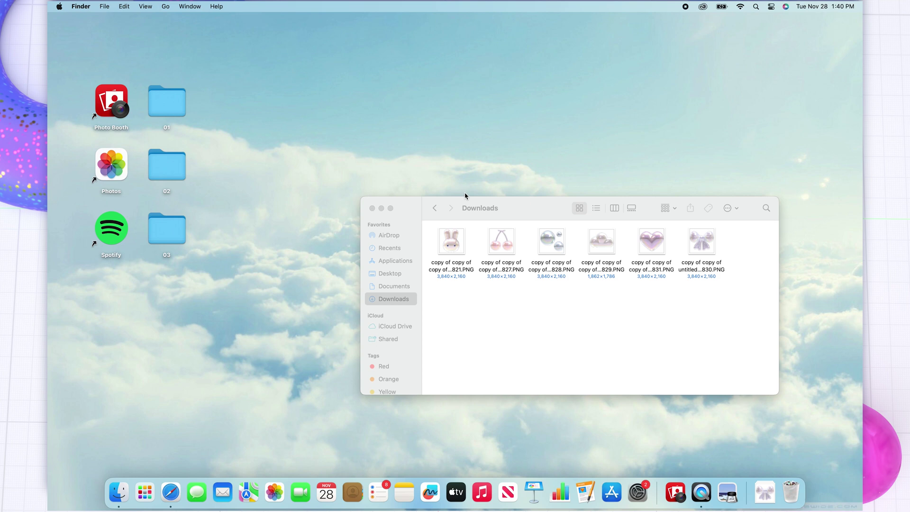
- Switch to Finder, reposition the Downloads window, and open the bunny image to copy it, closing the preview
drag(465, 197, 383, 158)
double_click(368, 209)
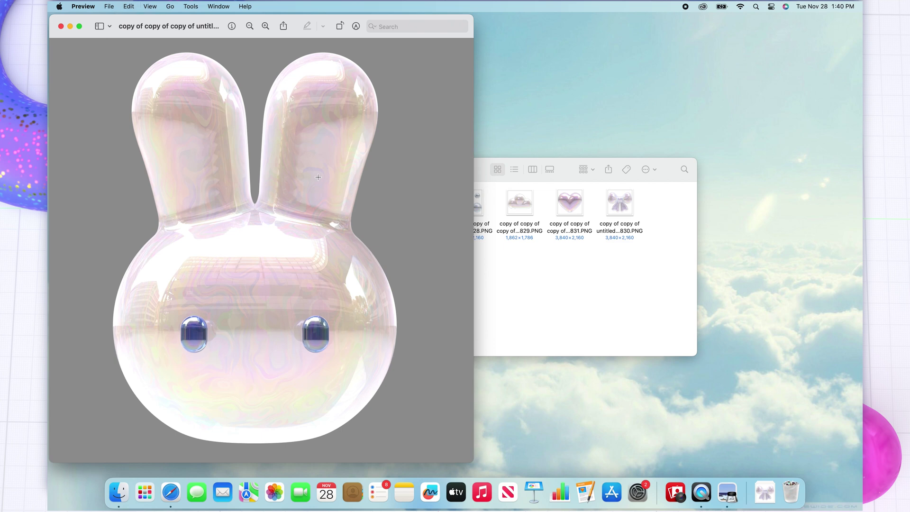
key(super+w)
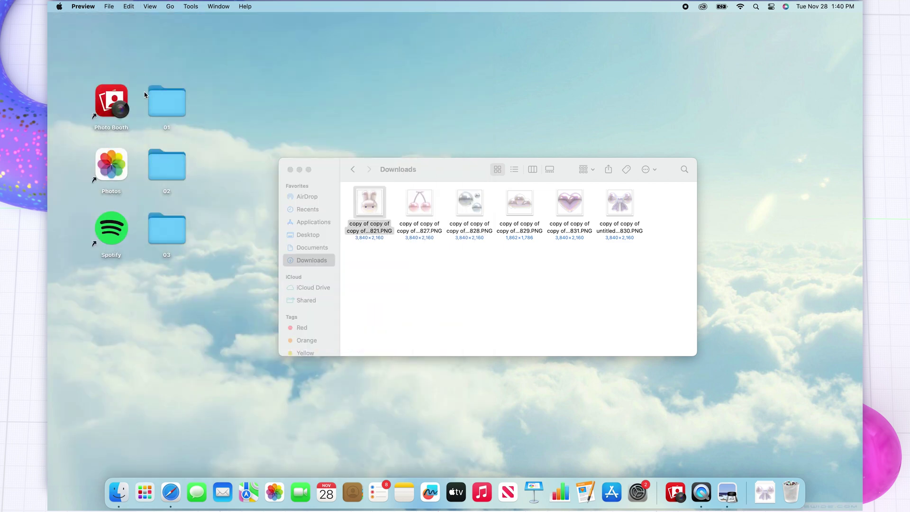
- Replace the Photo Booth alias's icon with the copied bunny image through its file info
right_click(118, 93)
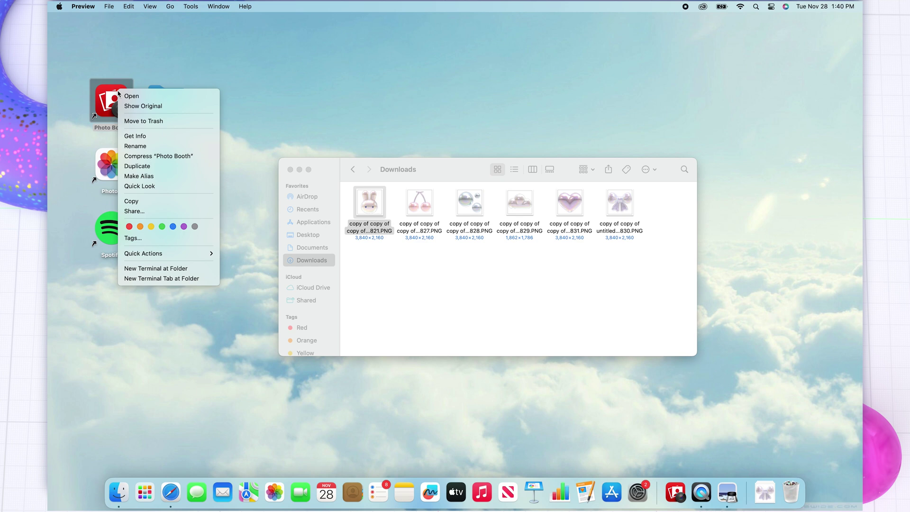
click(153, 137)
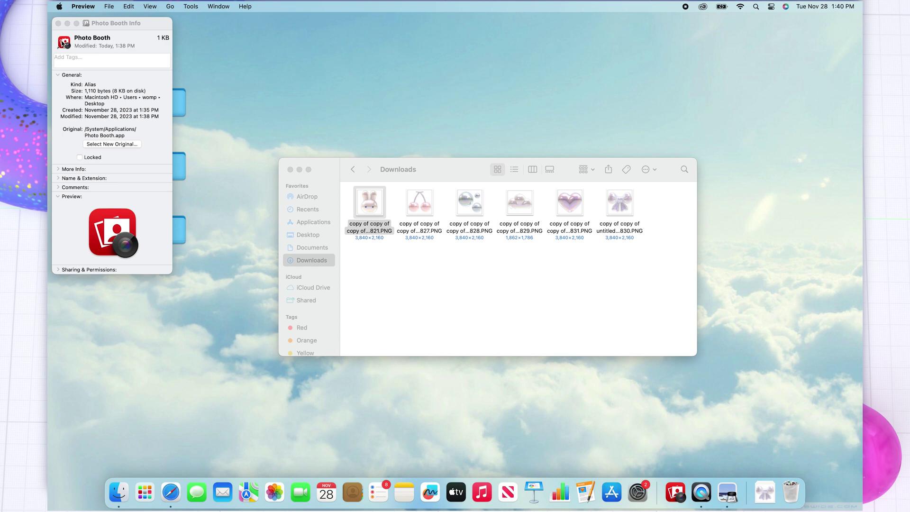
click(64, 44)
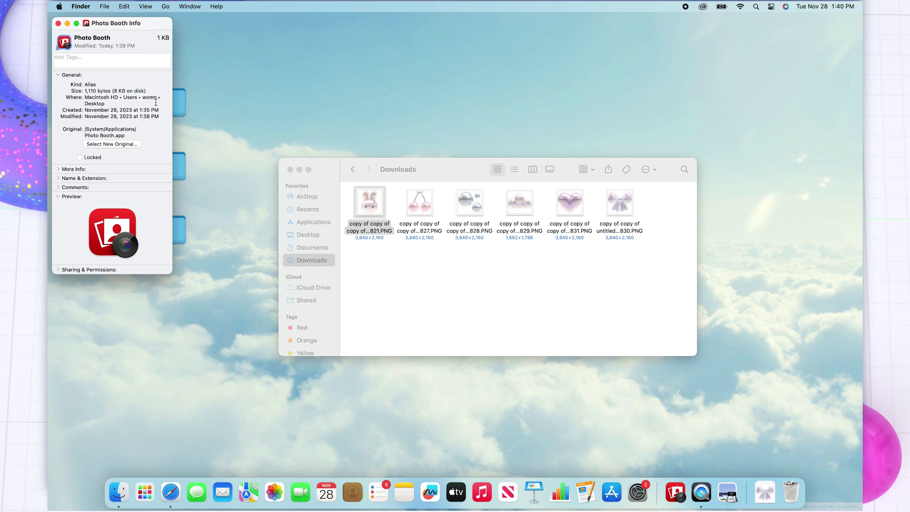
click(58, 24)
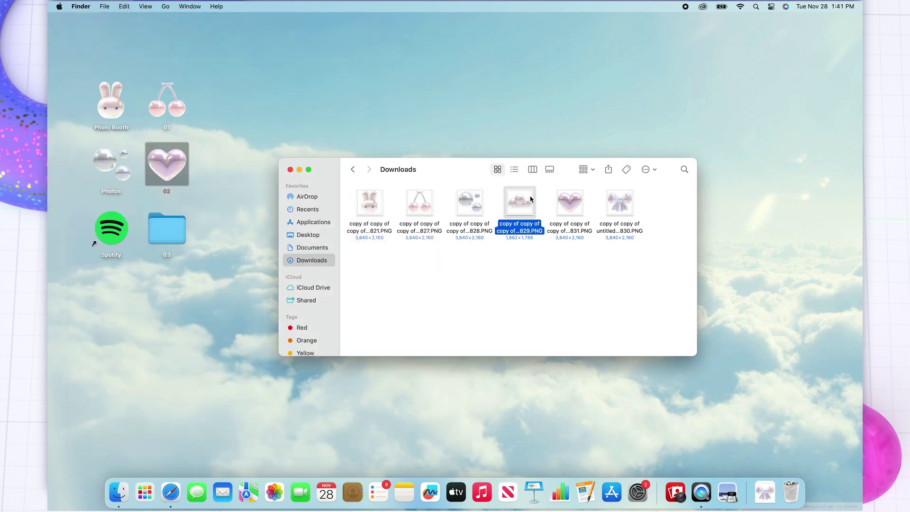
- Copy the cloud image from Downloads and set it as the Spotify alias's icon
double_click(519, 201)
click(60, 26)
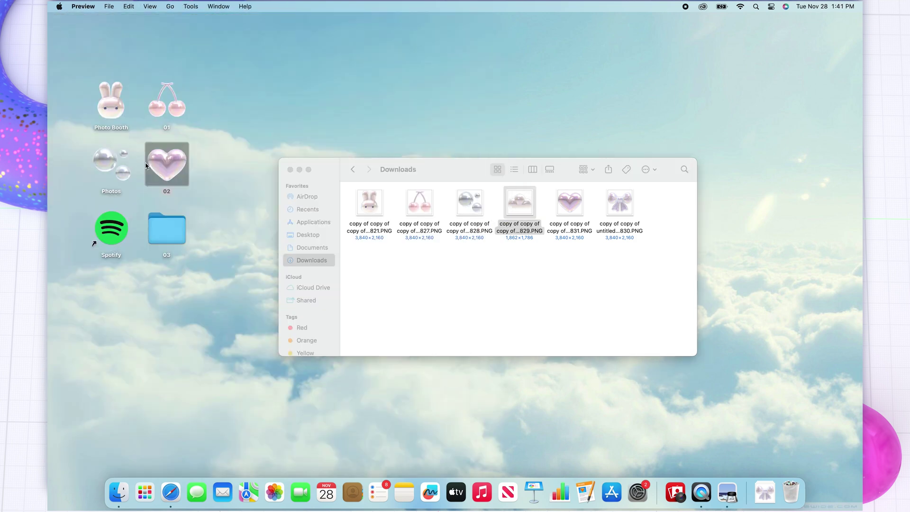
right_click(116, 223)
click(135, 264)
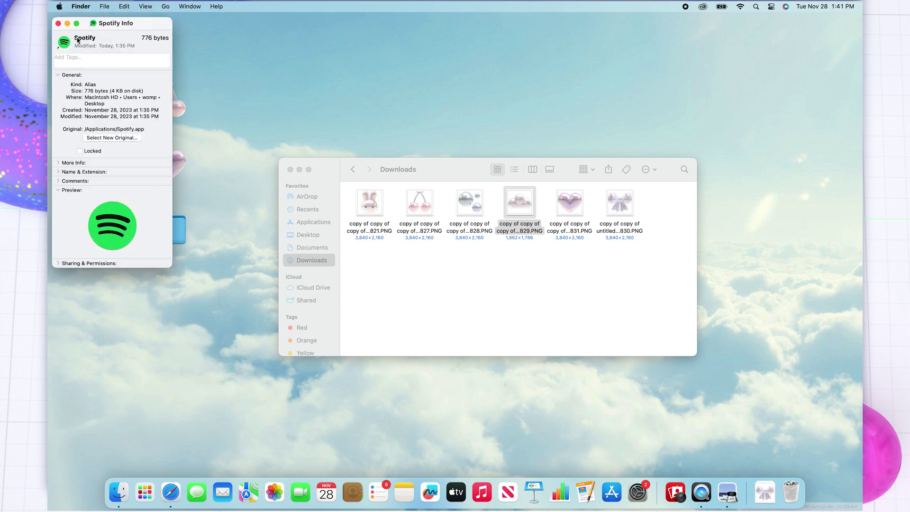
click(58, 24)
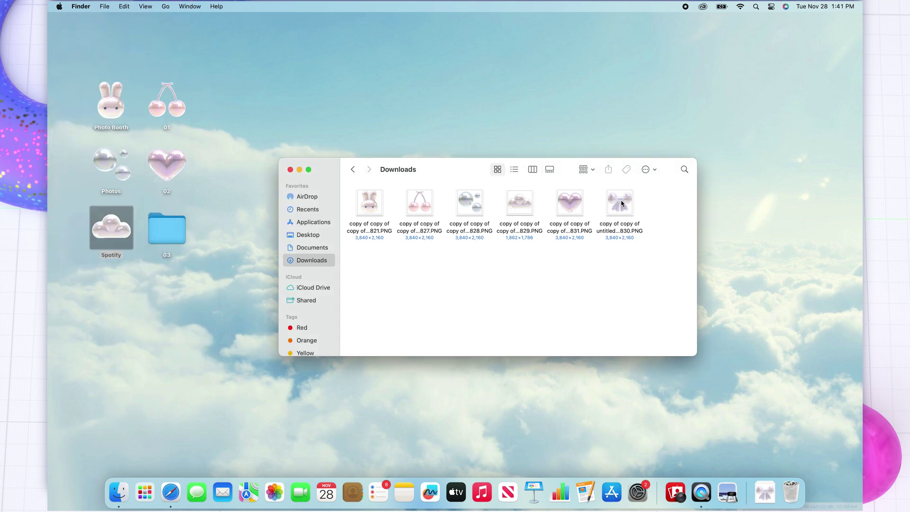
- Copy the bow image from Downloads, set it as folder 03's icon, and close the info and Downloads windows
double_click(622, 204)
click(62, 26)
right_click(180, 222)
key(Escape)
key(super+i)
drag(73, 25, 233, 57)
click(223, 75)
key(super+v)
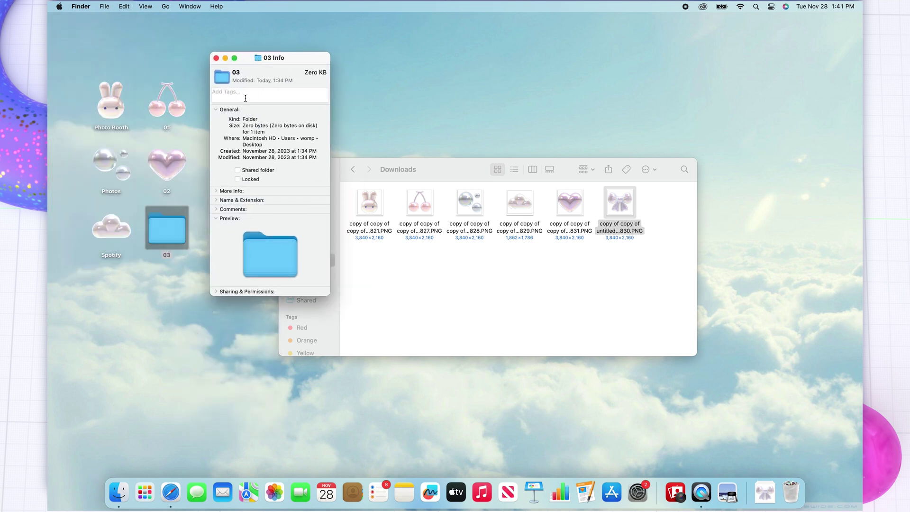
click(216, 57)
click(289, 170)
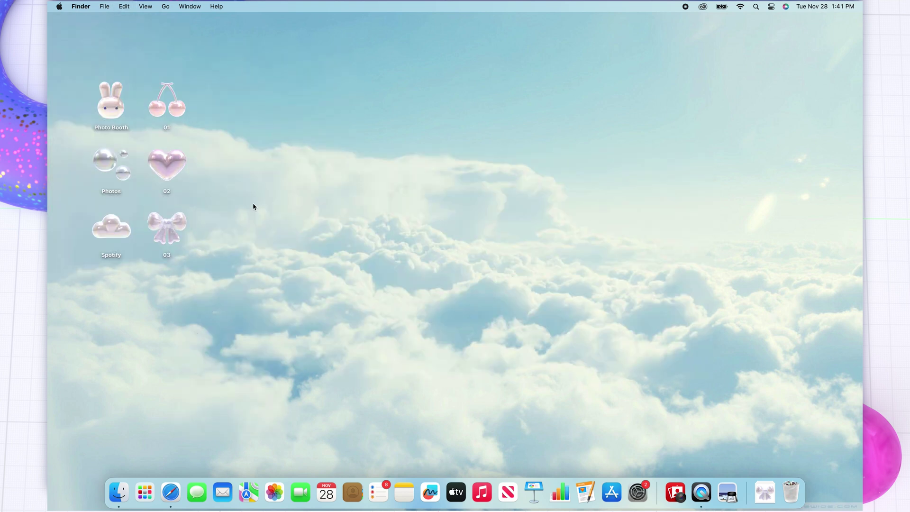